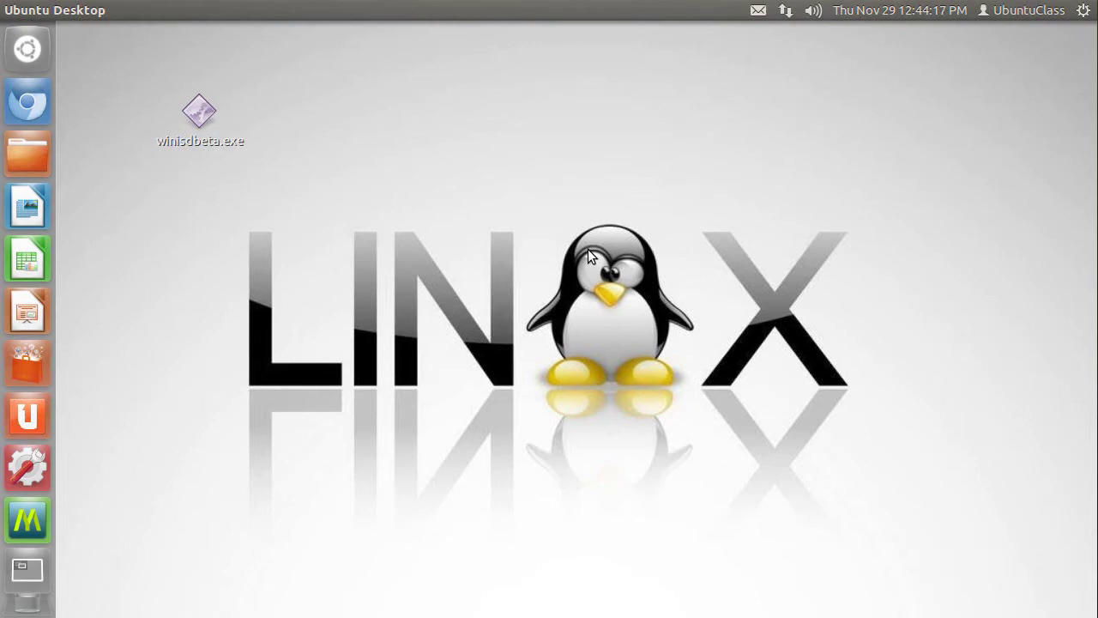
click(194, 120)
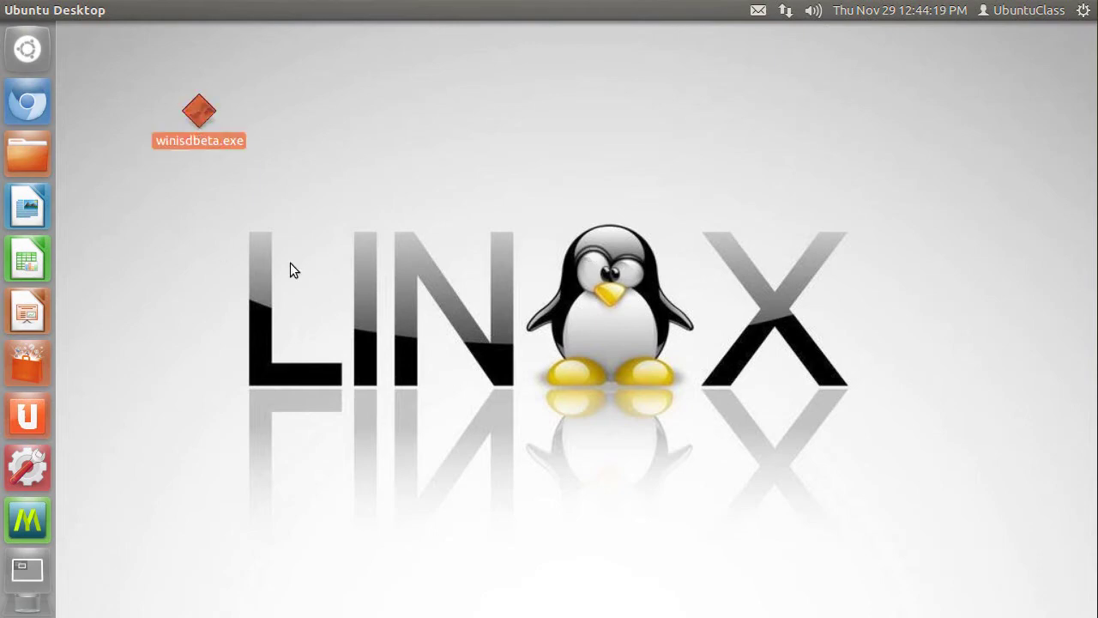
click(344, 340)
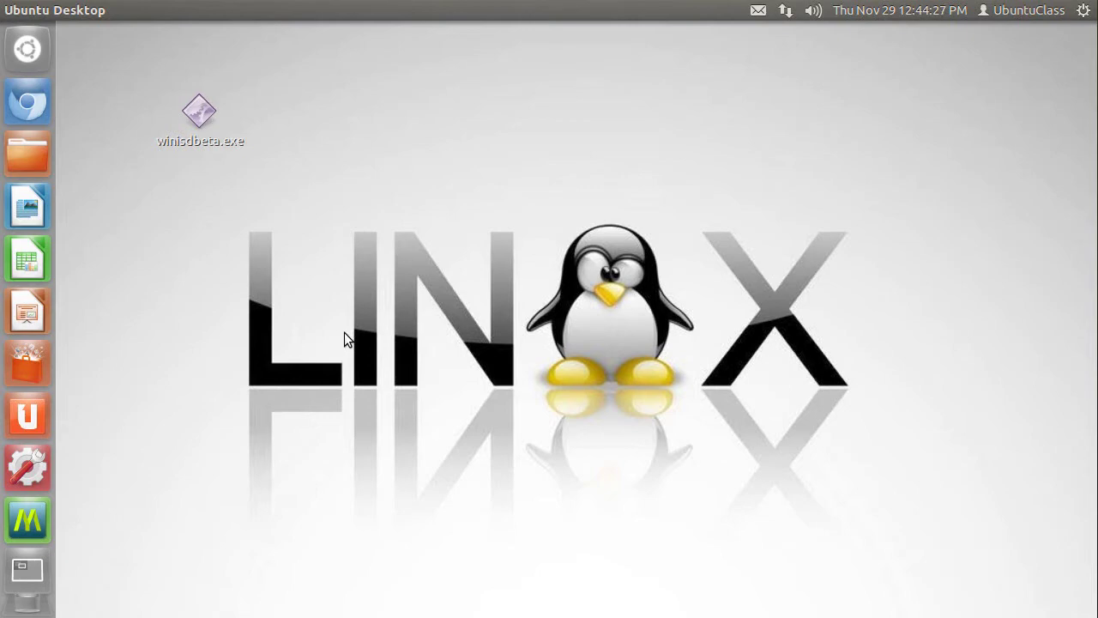
- Open Ubuntu Software Center and search for "wine"
click(33, 356)
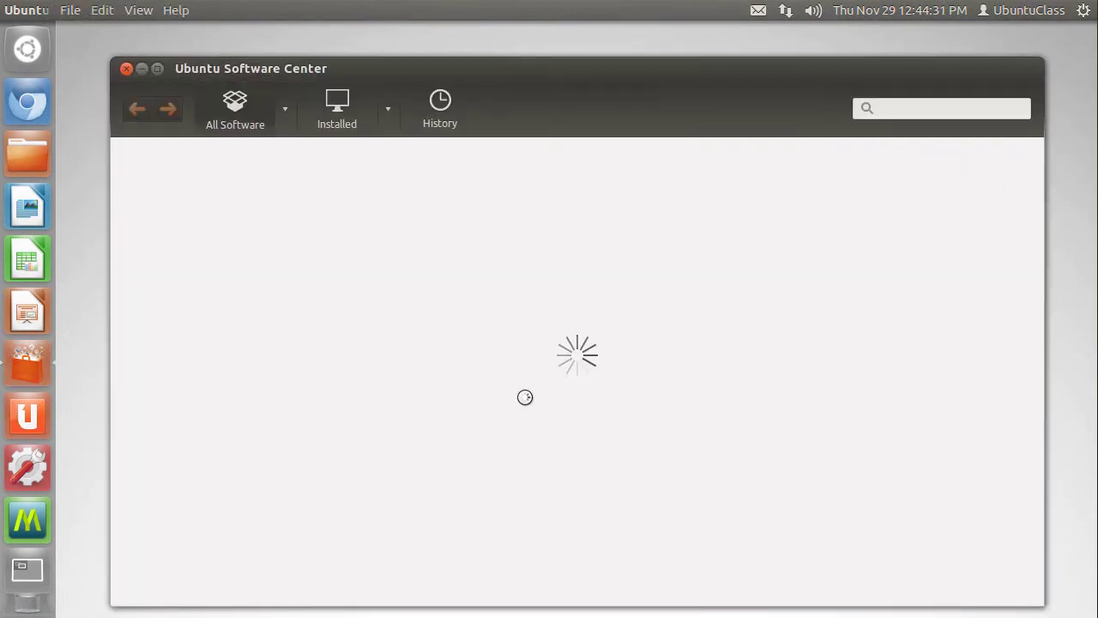
click(900, 109)
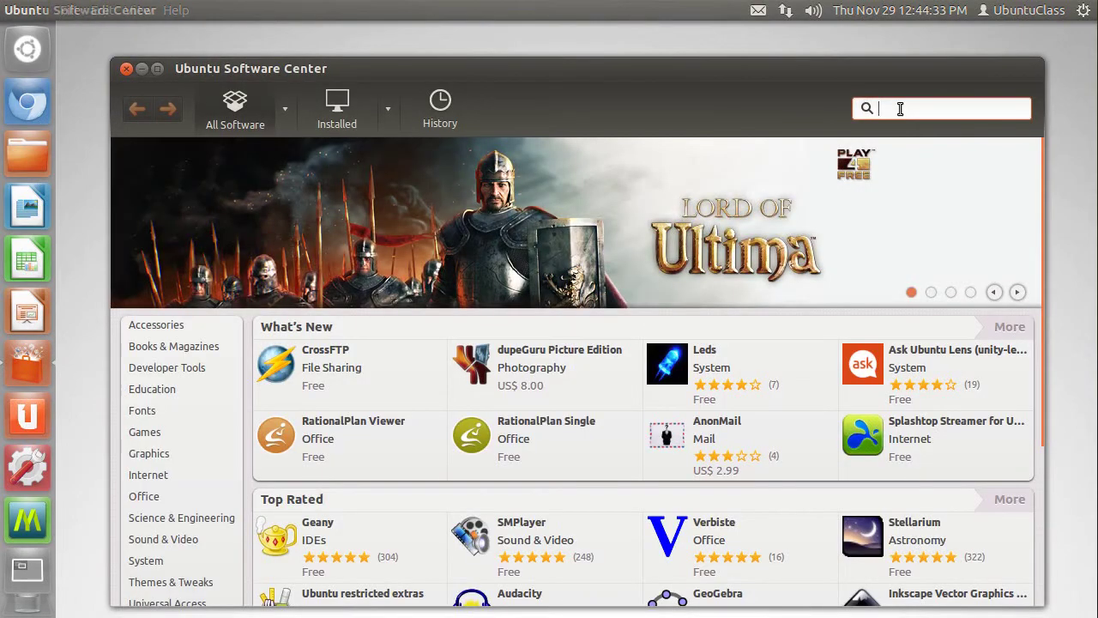
text(wine)
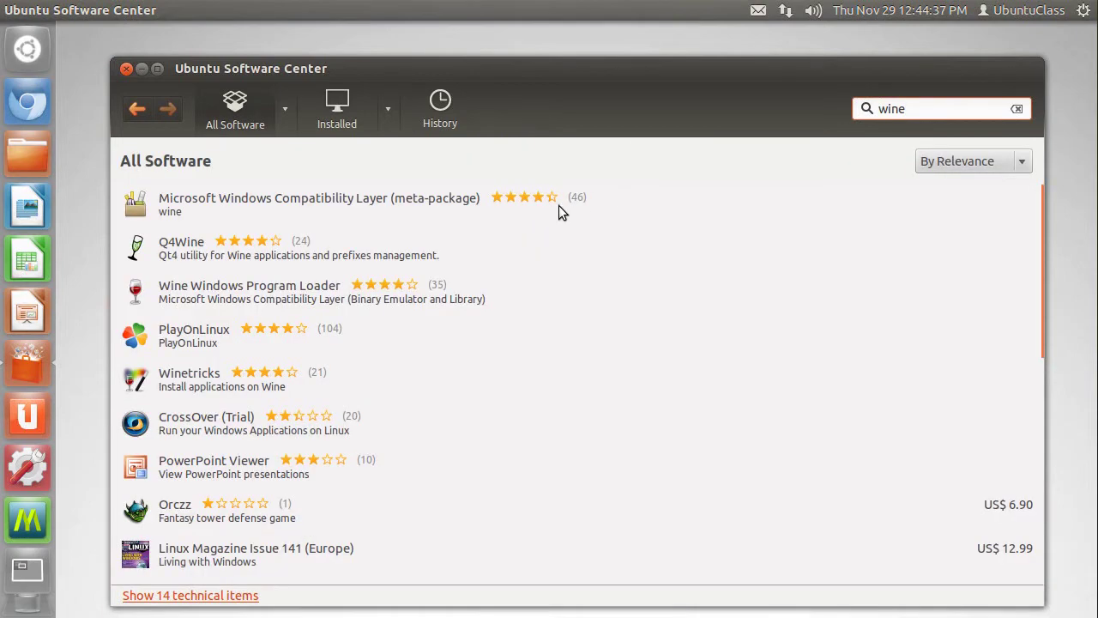
- Install the Microsoft Windows Compatibility Layer (meta-package) and authenticate with the account password
click(372, 206)
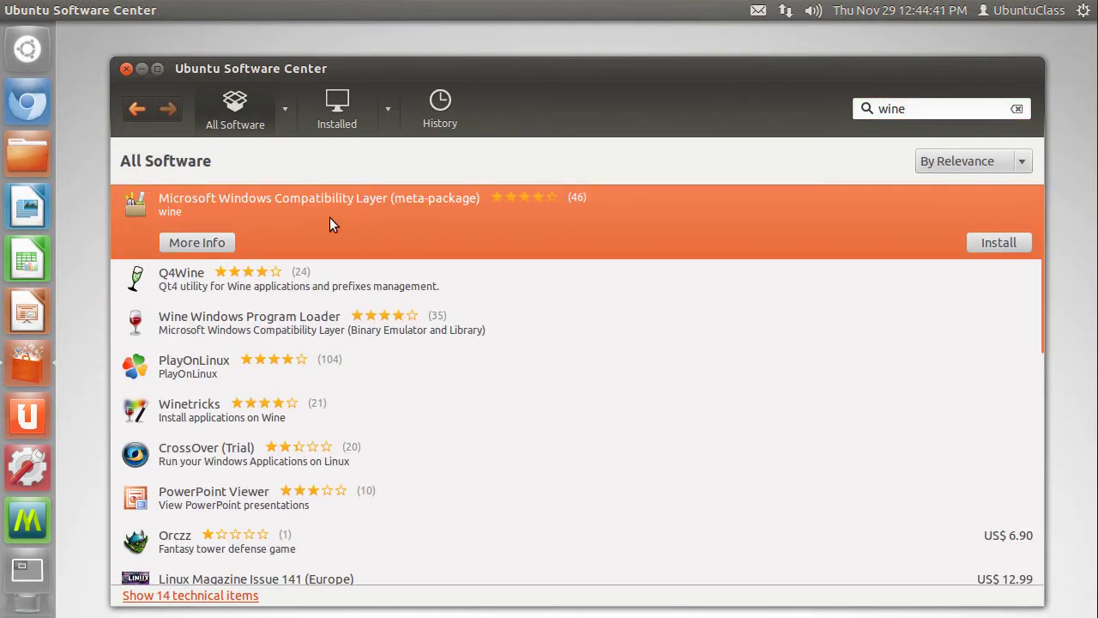
click(996, 243)
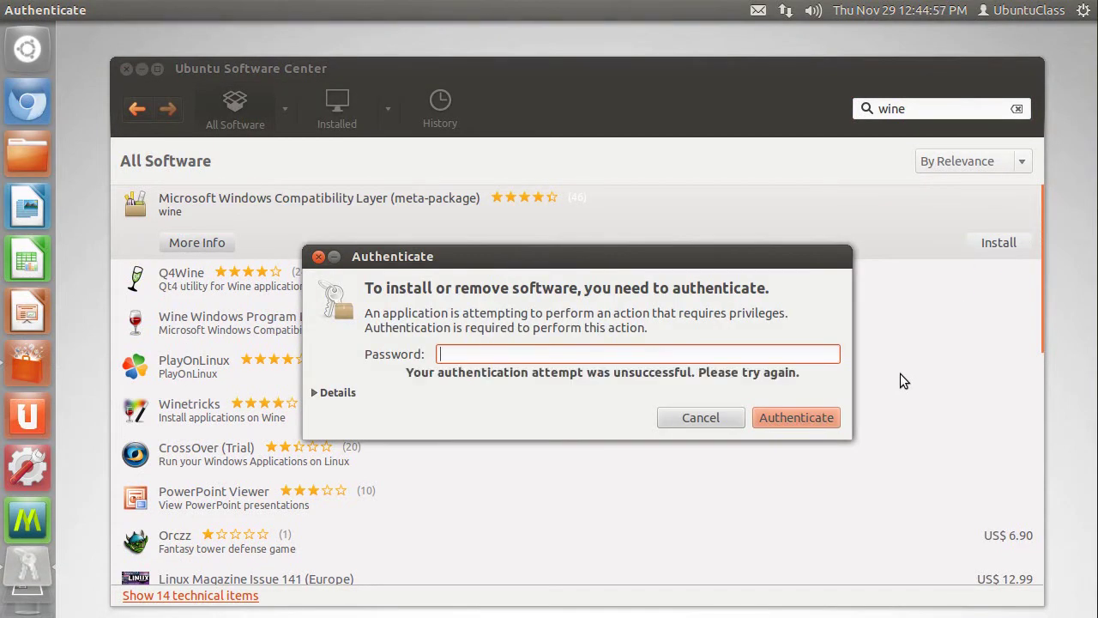
text(•••••)
key(Return)
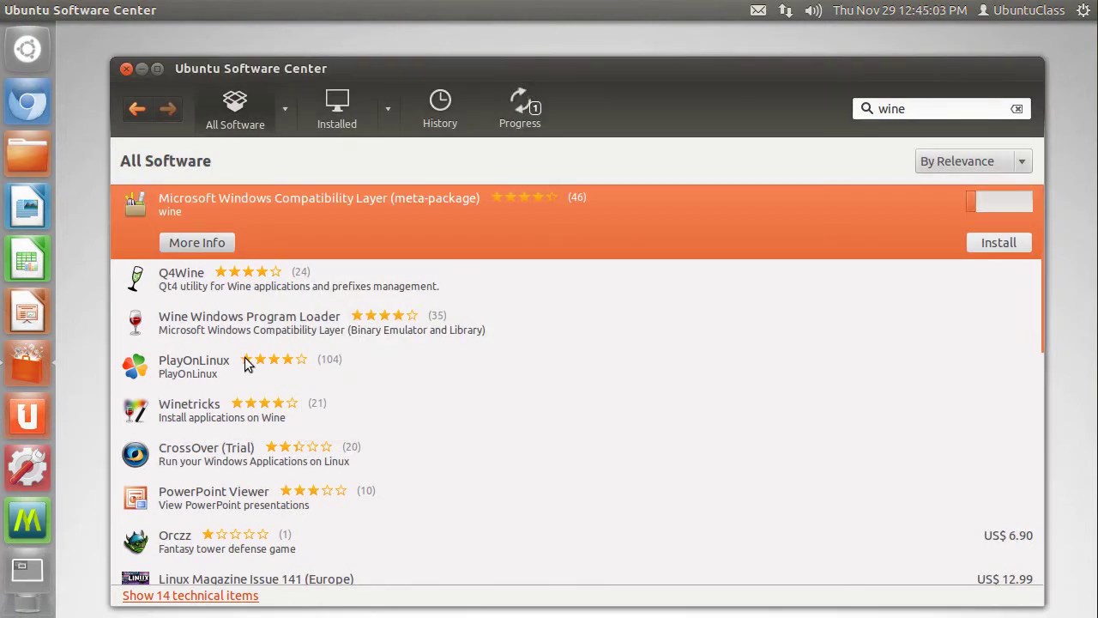
- Install PlayOnLinux and Winetricks from the wine search results
click(215, 365)
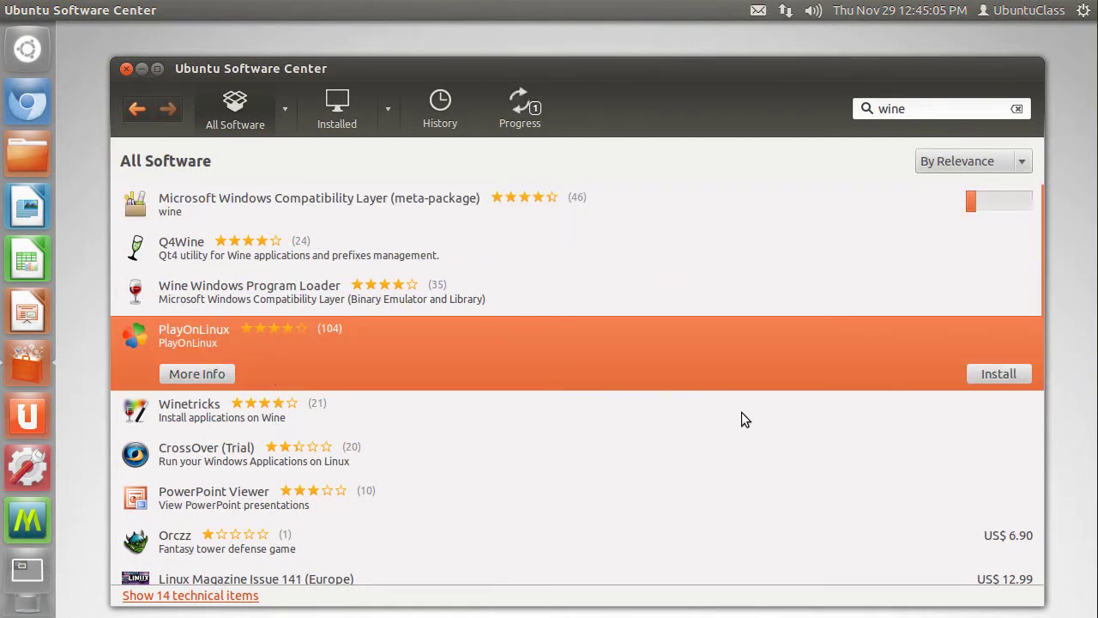
click(993, 375)
click(298, 413)
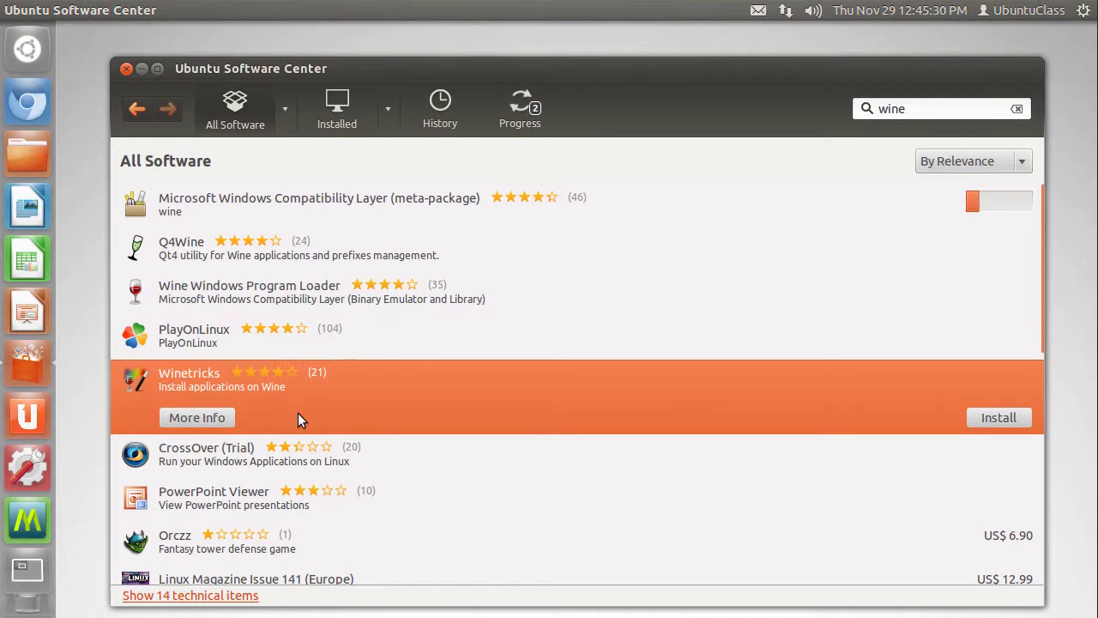
click(998, 418)
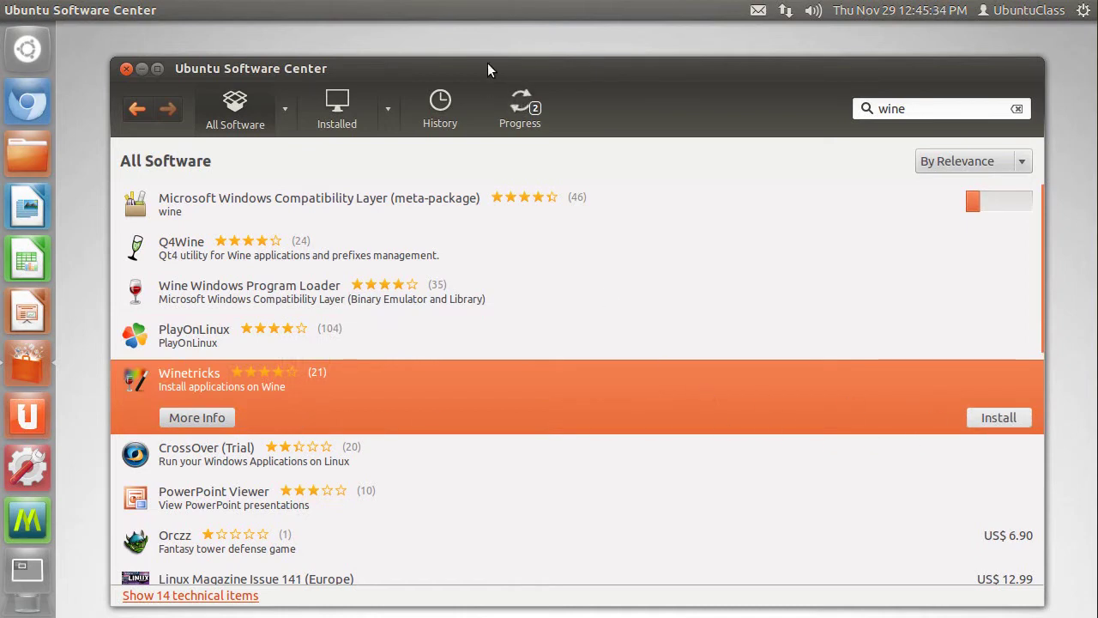
- Check the progress of the queued installations and close the Software Center
click(526, 103)
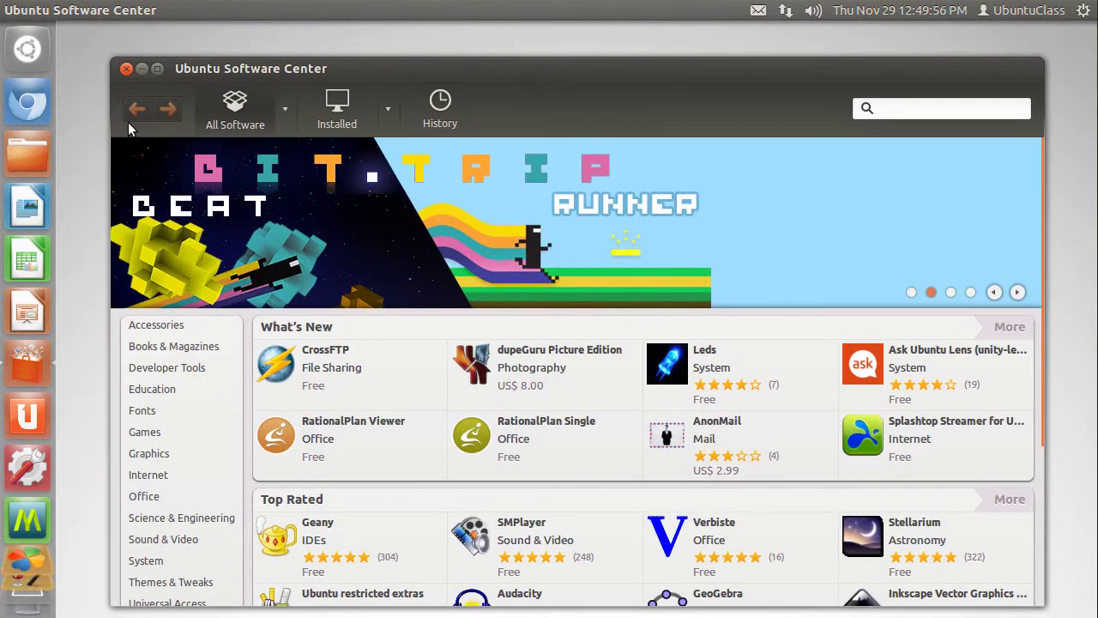
click(125, 69)
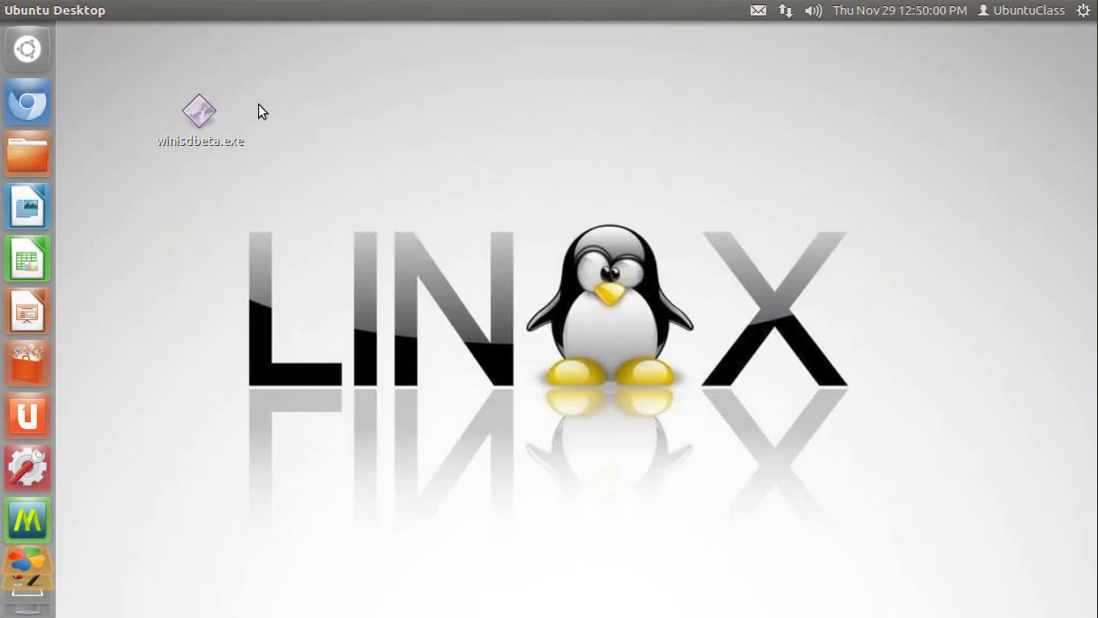
drag(131, 67, 265, 177)
click(288, 297)
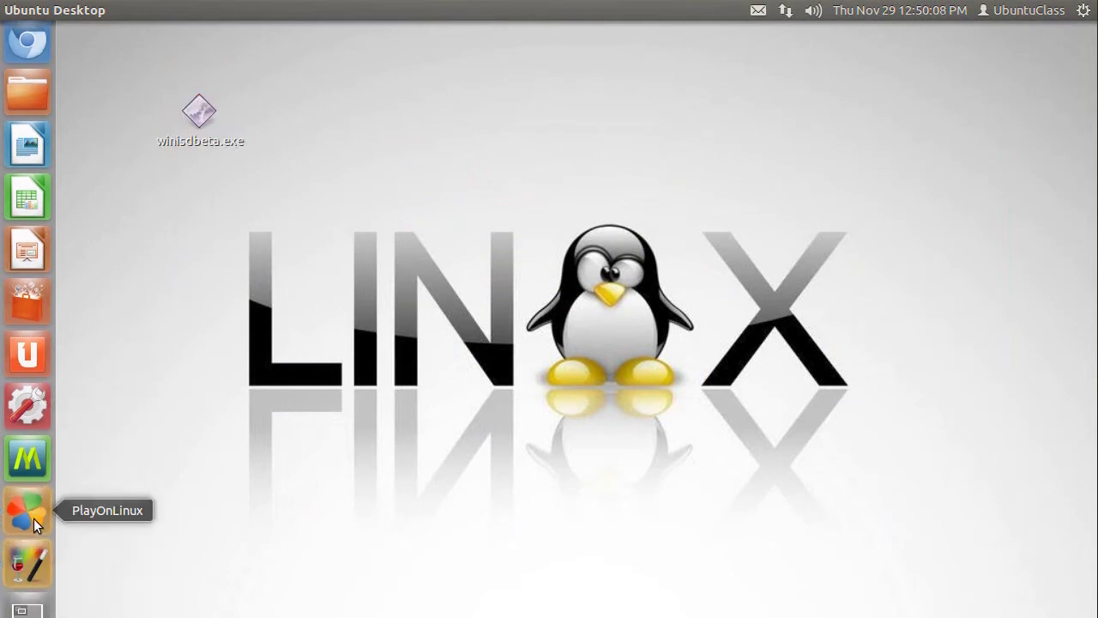
- Remove Winetricks from the launcher
right_click(28, 562)
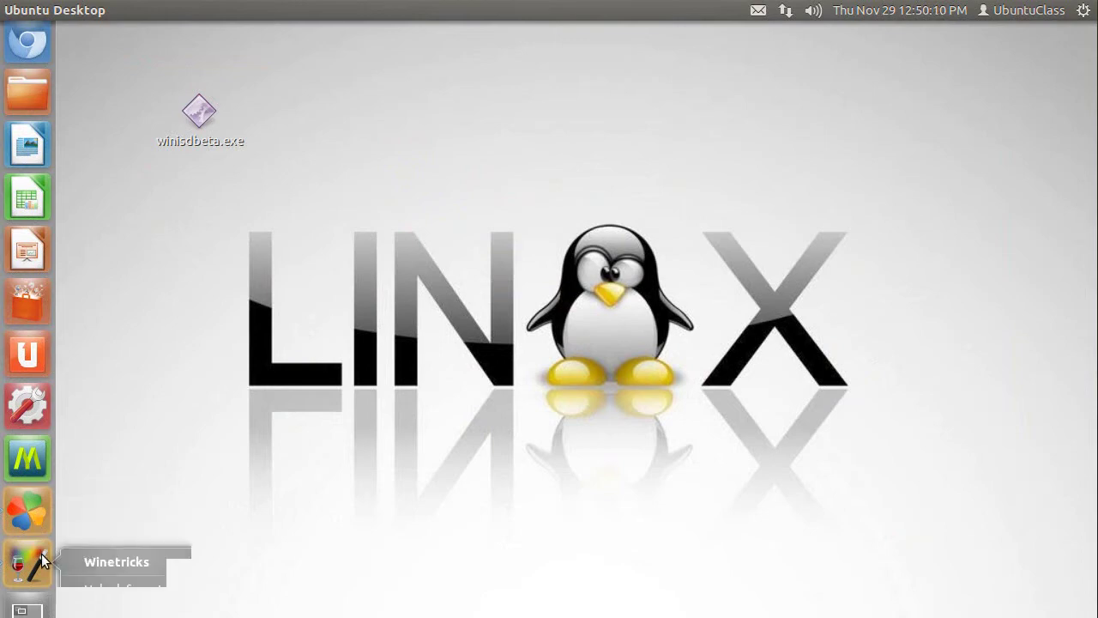
click(103, 589)
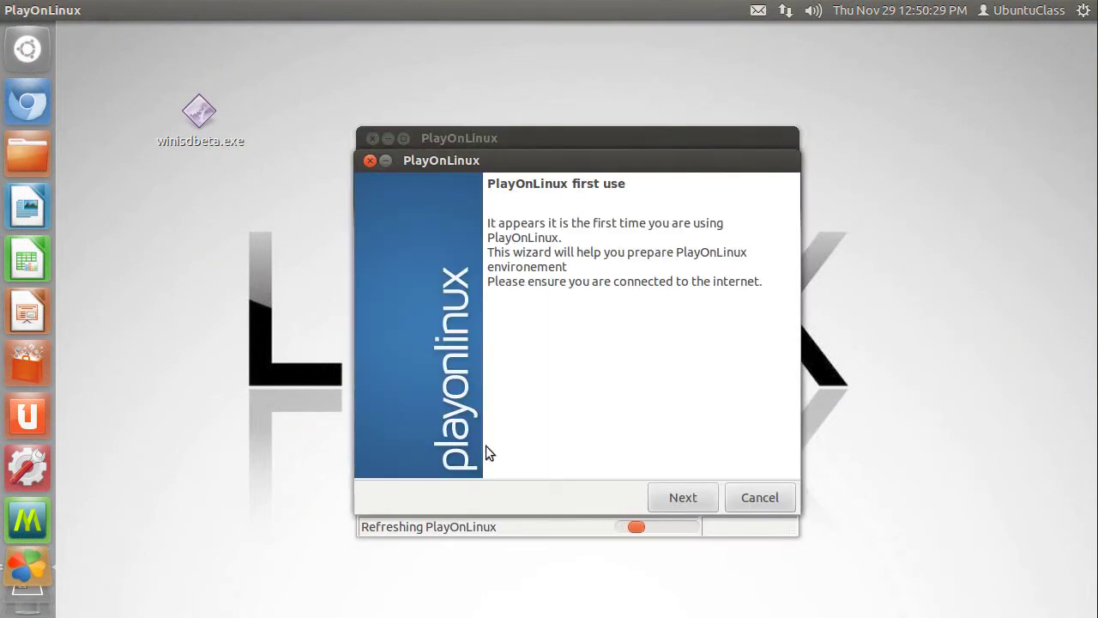
- Complete the first-use setup wizard in PlayOnLinux
click(667, 497)
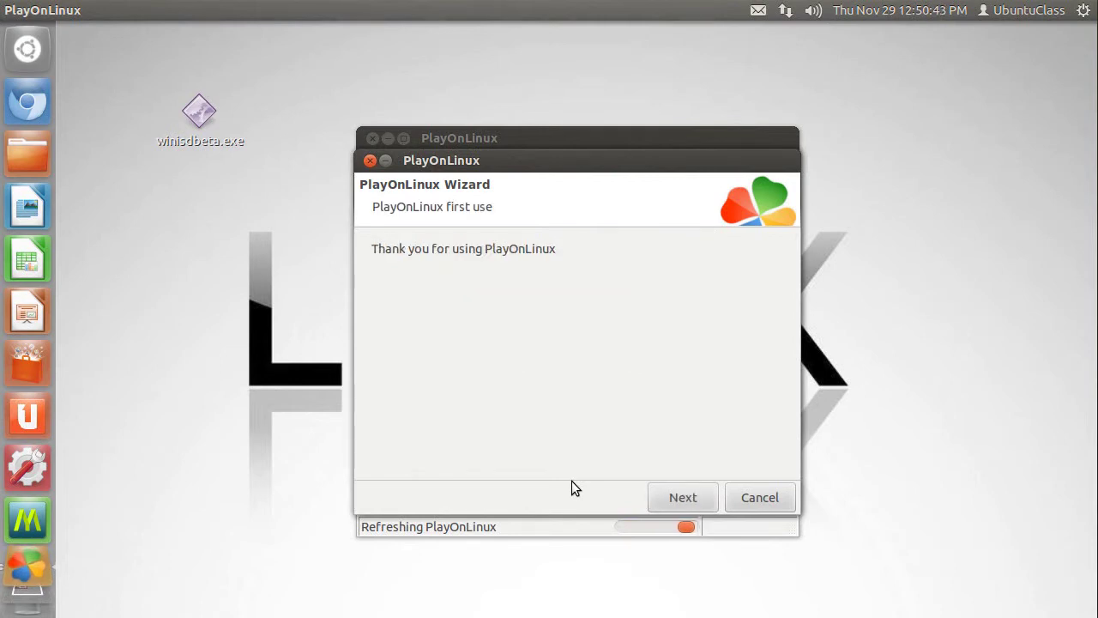
click(702, 501)
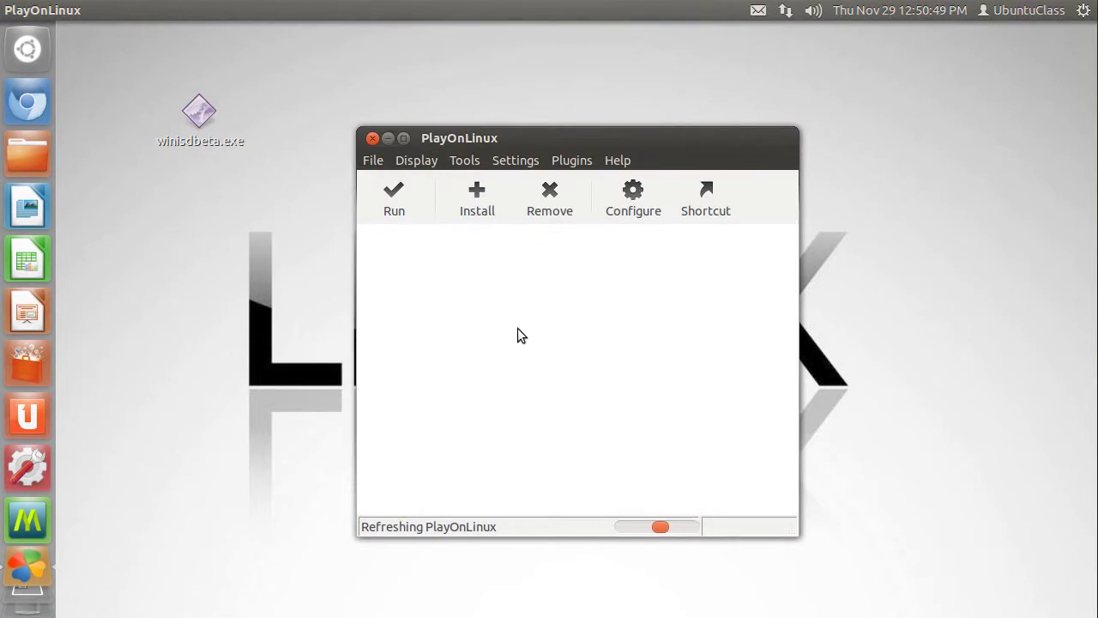
- Open the PlayOnLinux install menu and browse the Games category for supported titles
click(495, 199)
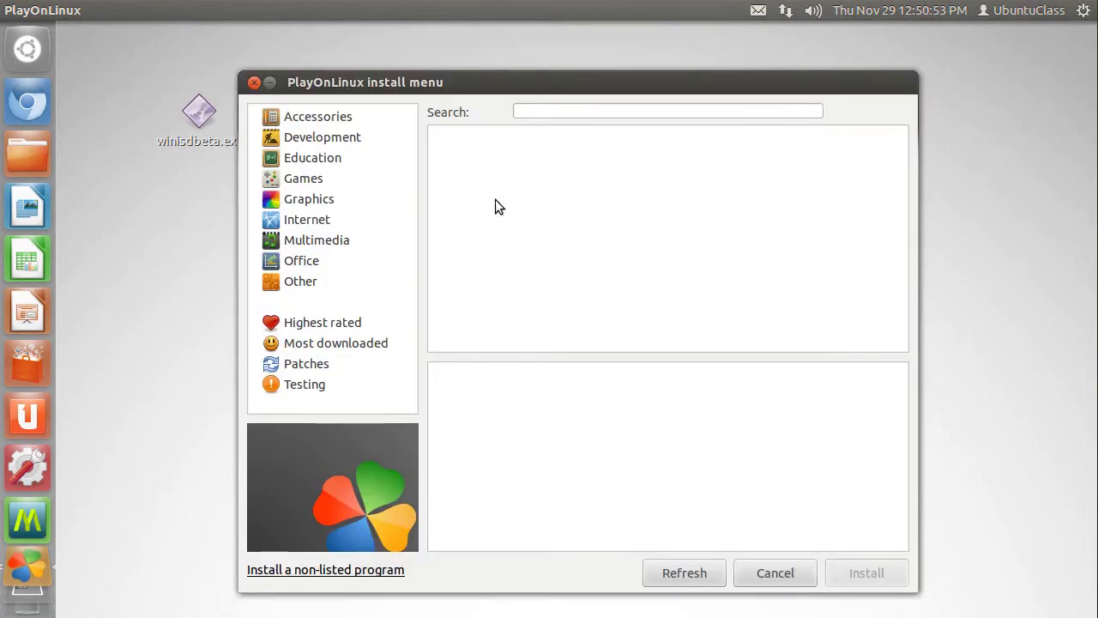
click(303, 178)
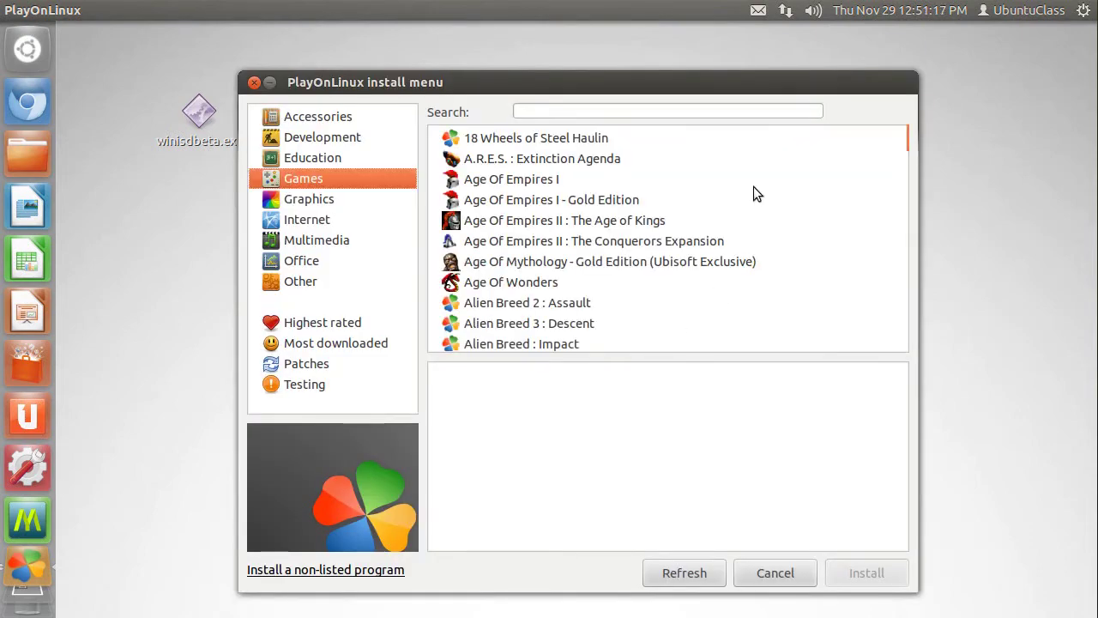
scroll(751, 190, down, 5)
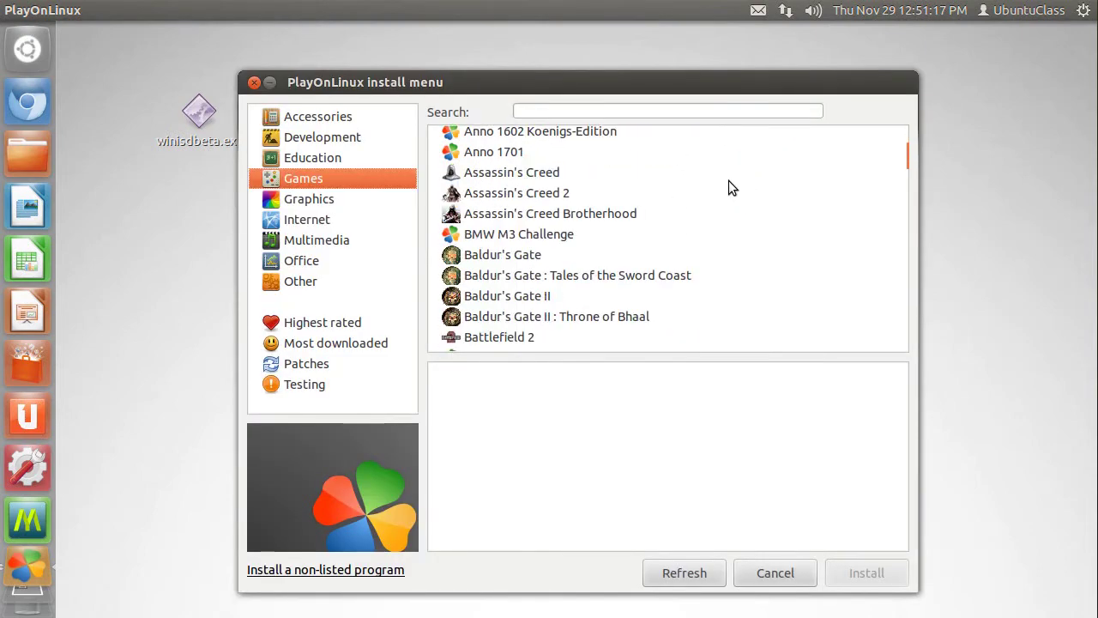
scroll(728, 182, down, 13)
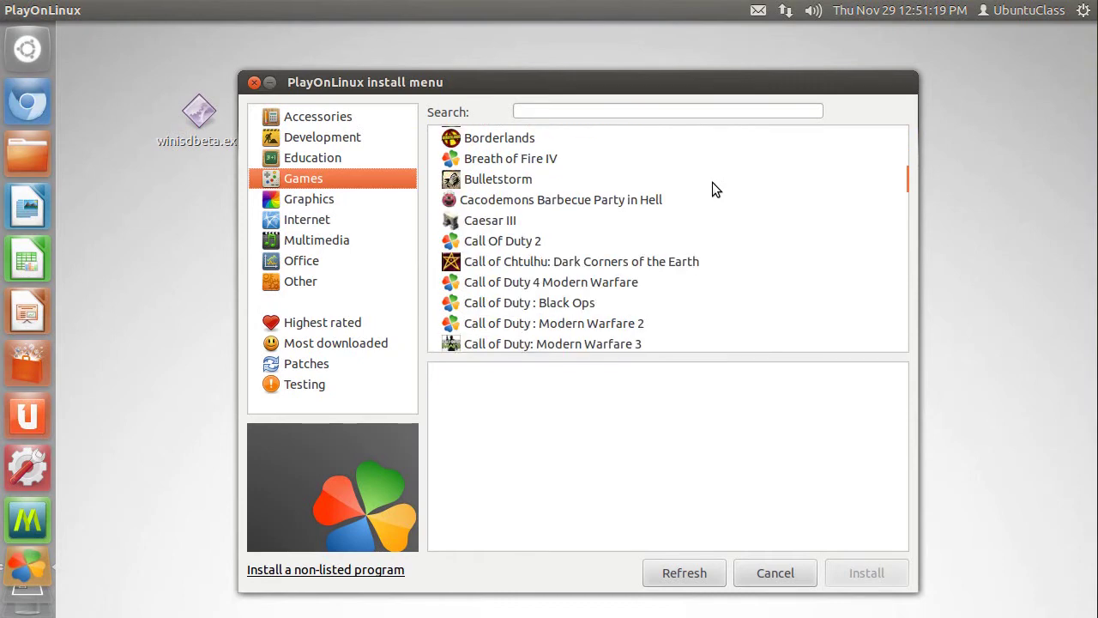
scroll(705, 182, down, 15)
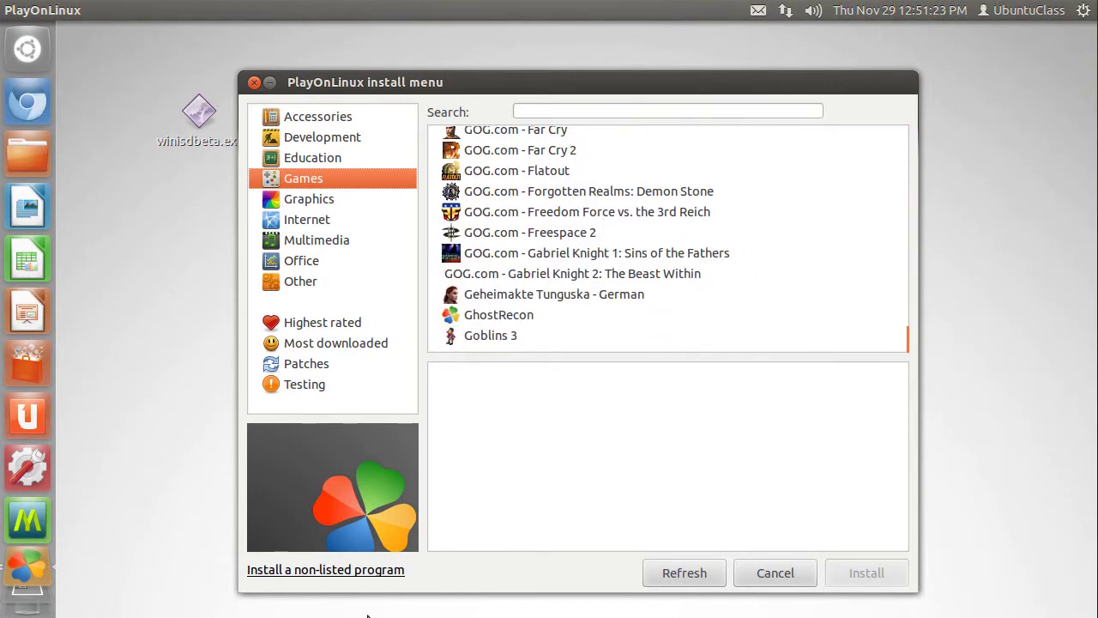
- Start a manual installation of a non-listed program in a new virtual drive named Winisd
click(328, 572)
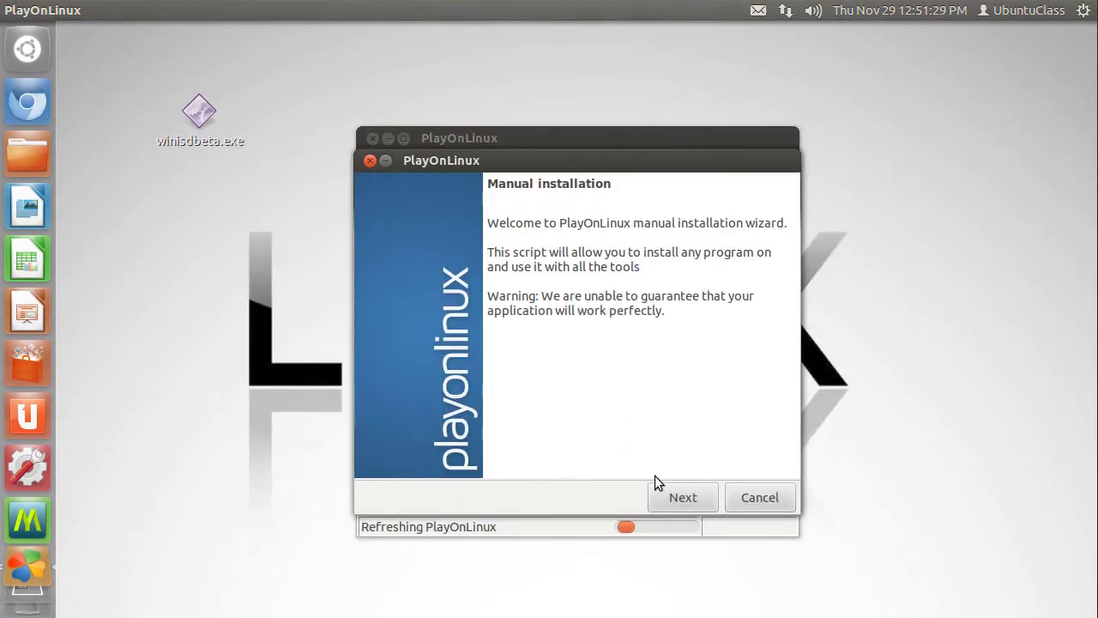
click(673, 500)
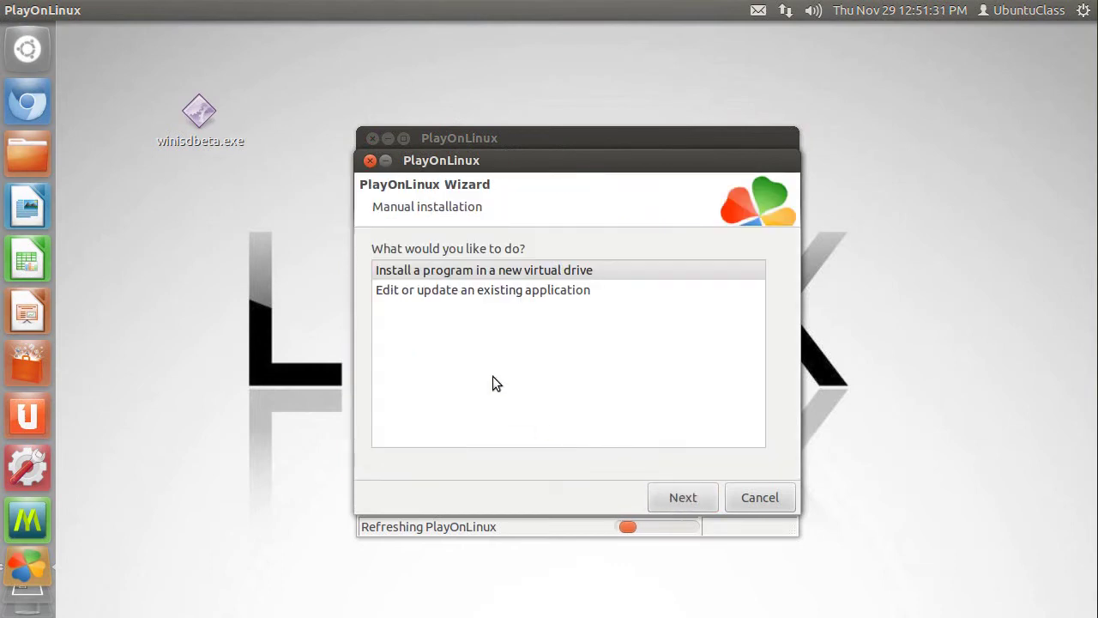
click(446, 270)
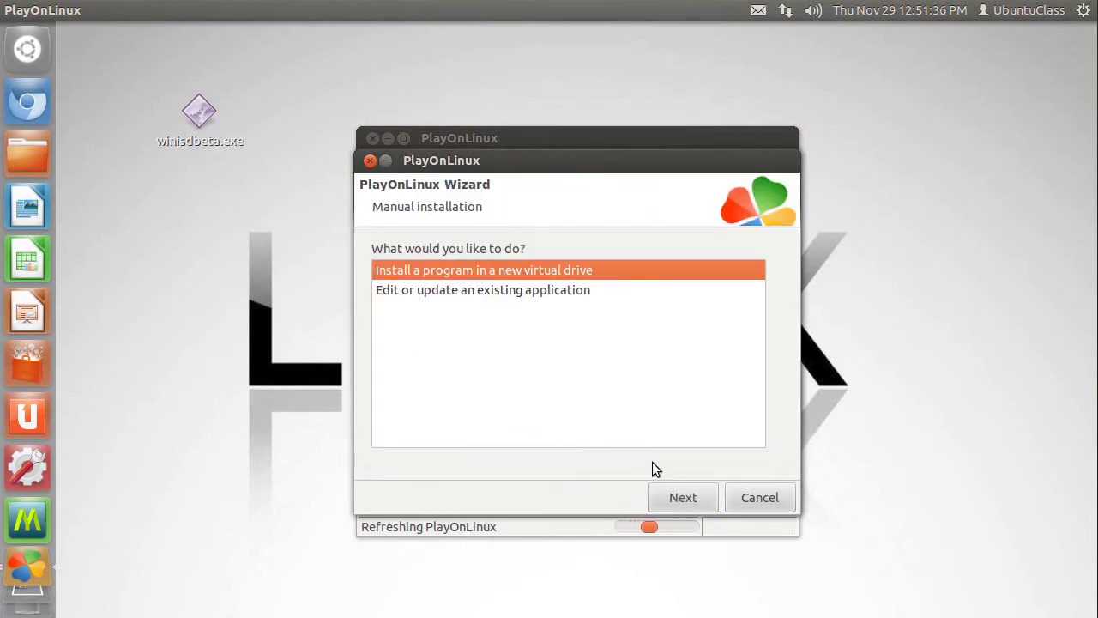
click(689, 501)
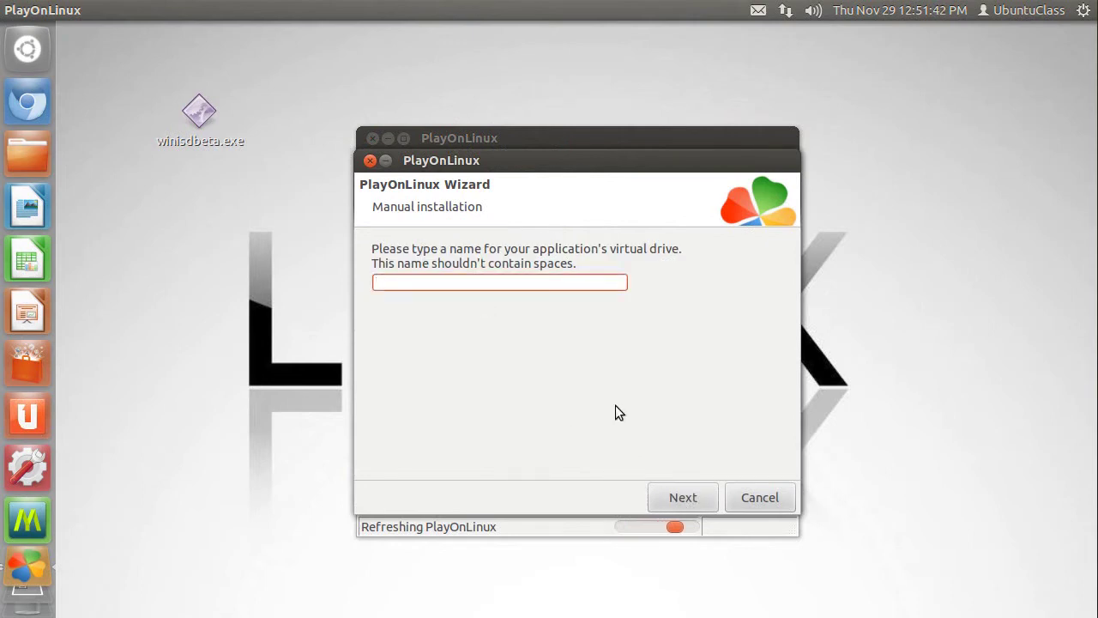
text(Winisd)
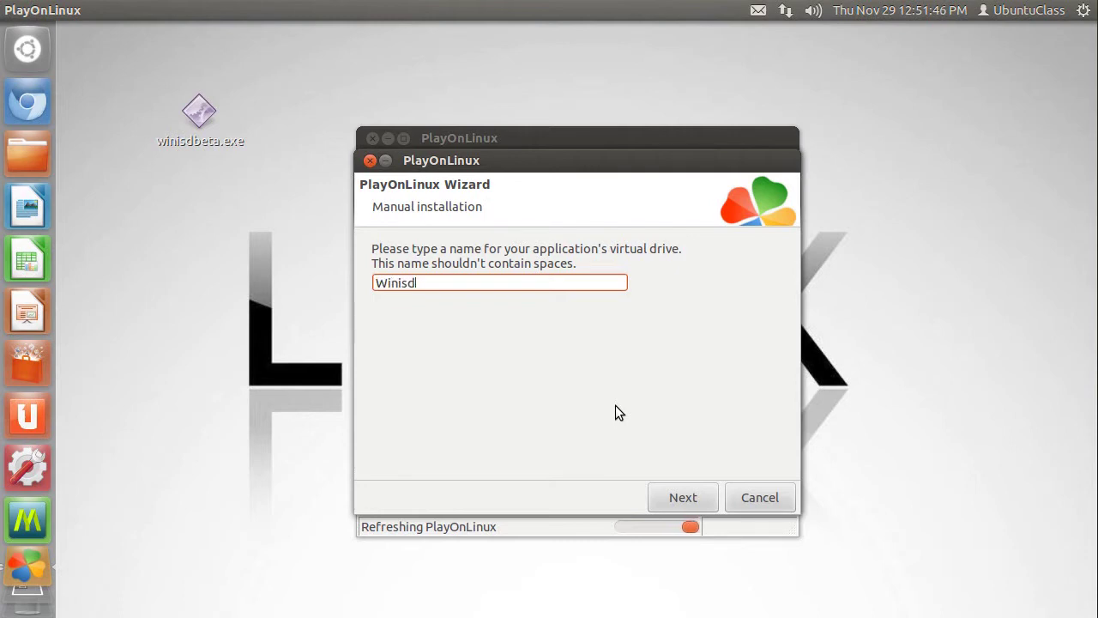
click(676, 496)
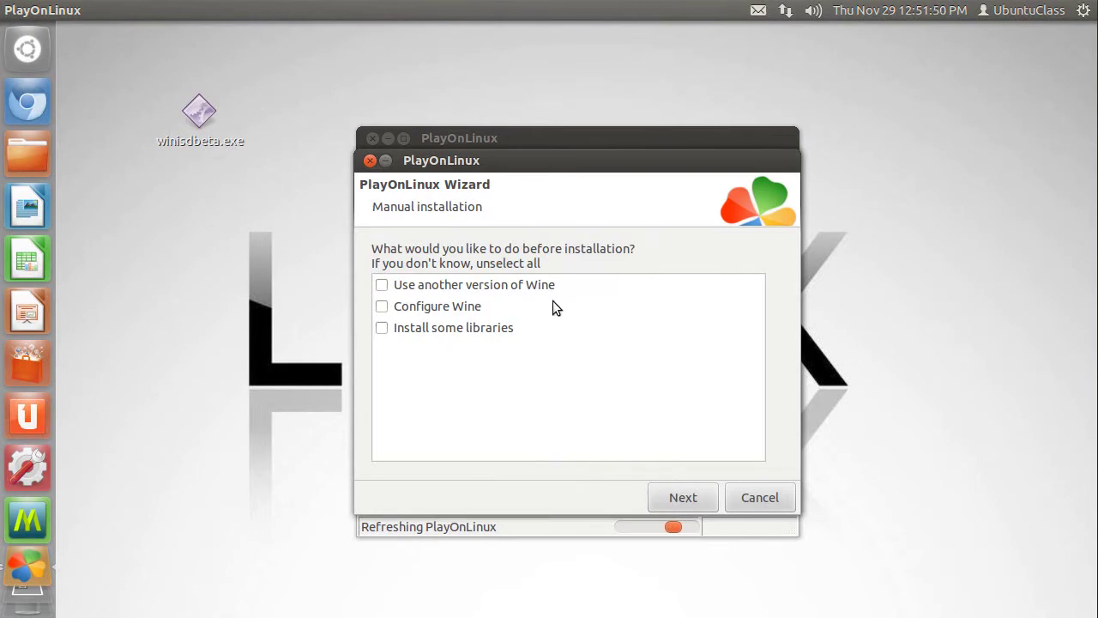
- Choose to configure Wine before the installation and continue the wizard
click(383, 306)
click(696, 499)
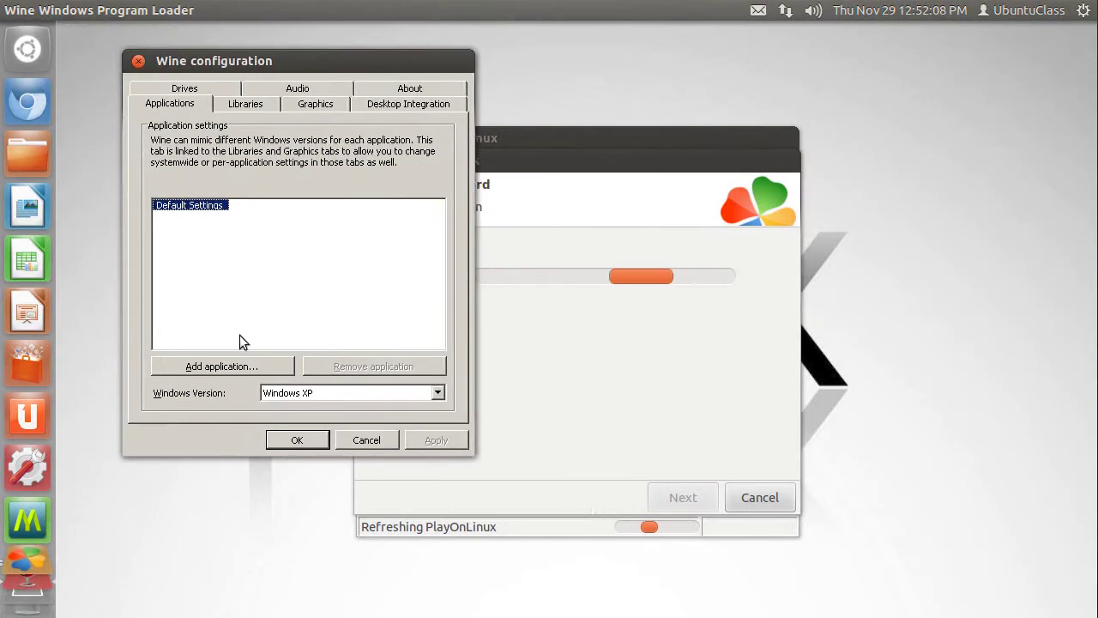
- Review the Graphics and Desktop Integration settings in the Wine configuration and return to the Applications settings
click(296, 104)
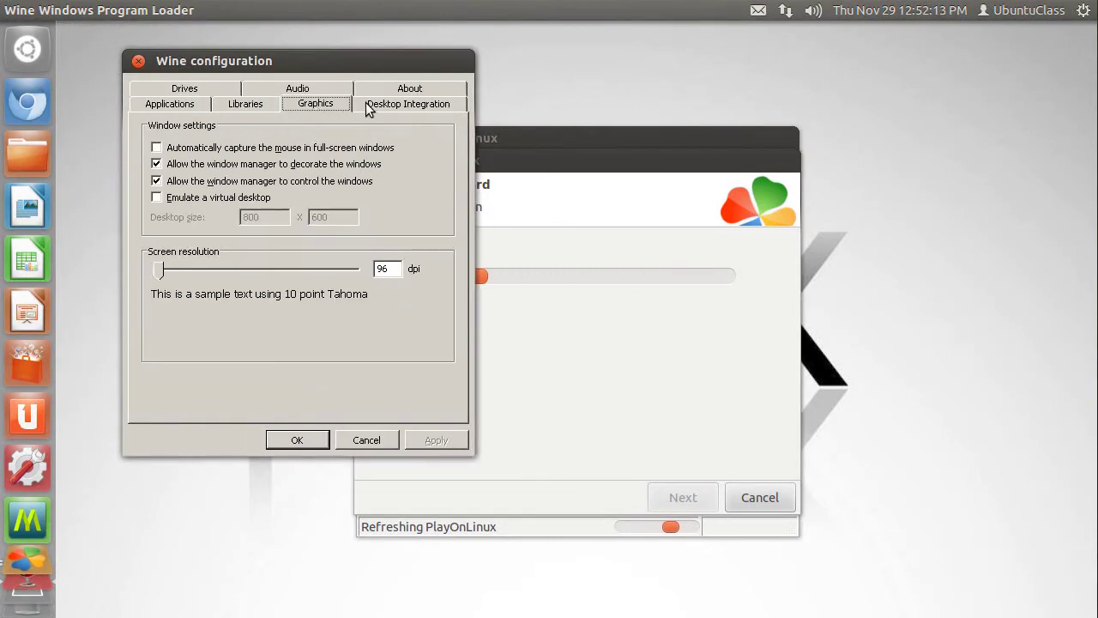
click(380, 107)
click(289, 106)
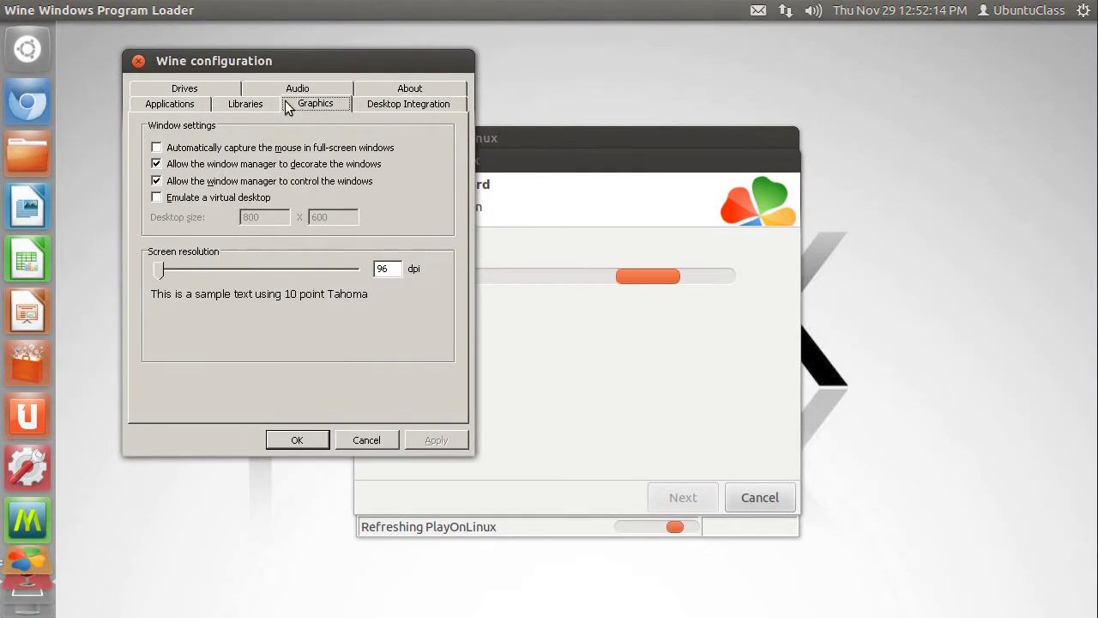
click(178, 104)
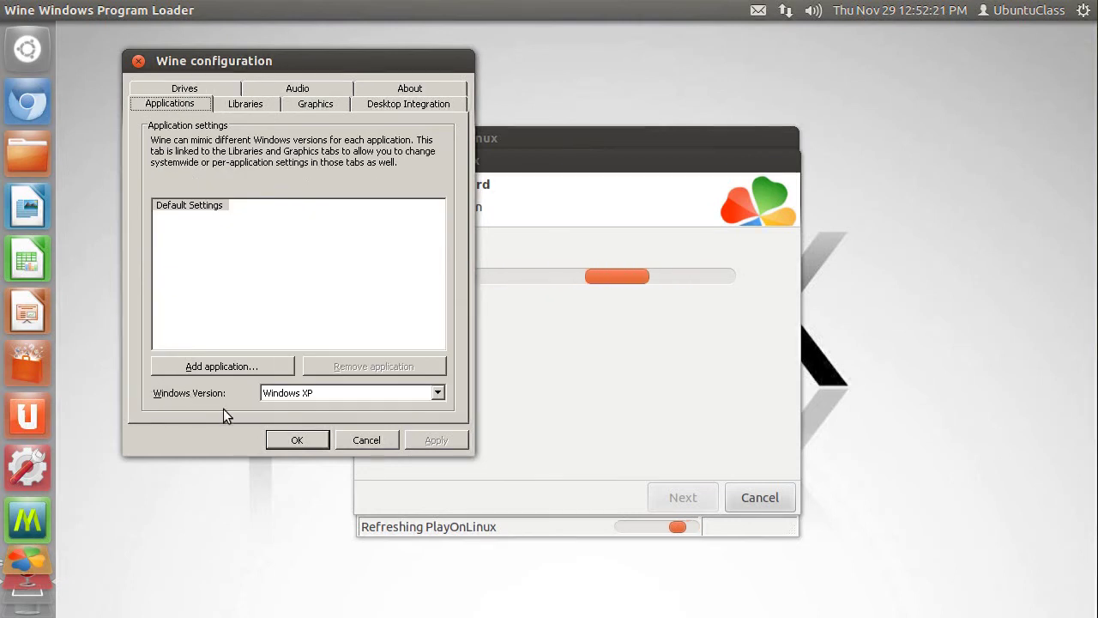
- Set the Windows version in the Wine configuration to Windows 7, then apply and accept the settings
click(437, 393)
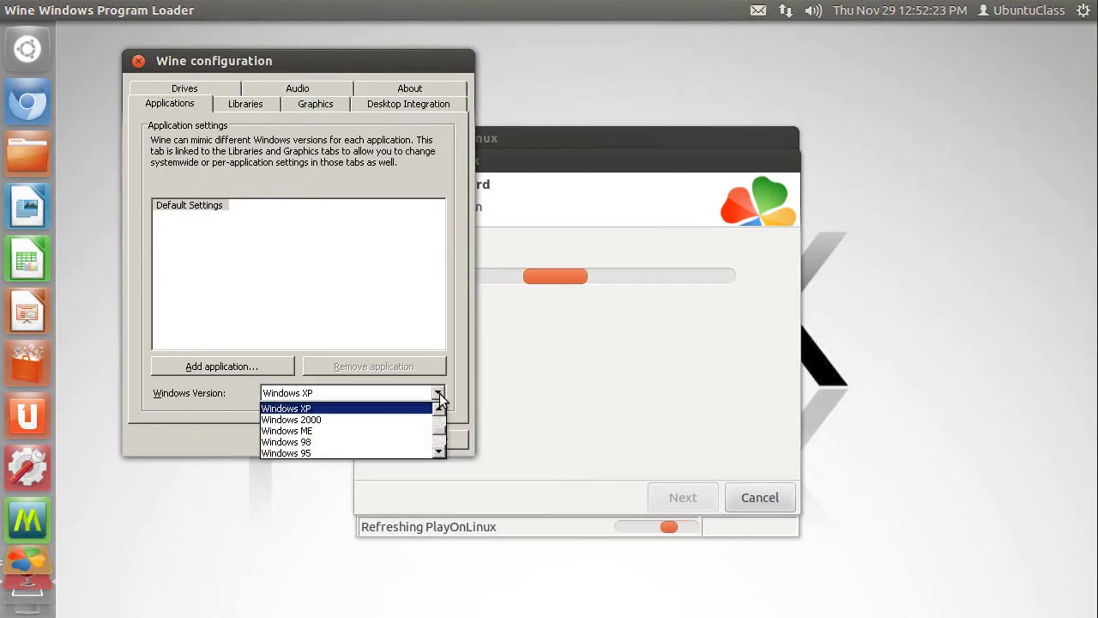
scroll(399, 419, up, 2)
scroll(377, 437, down, 1)
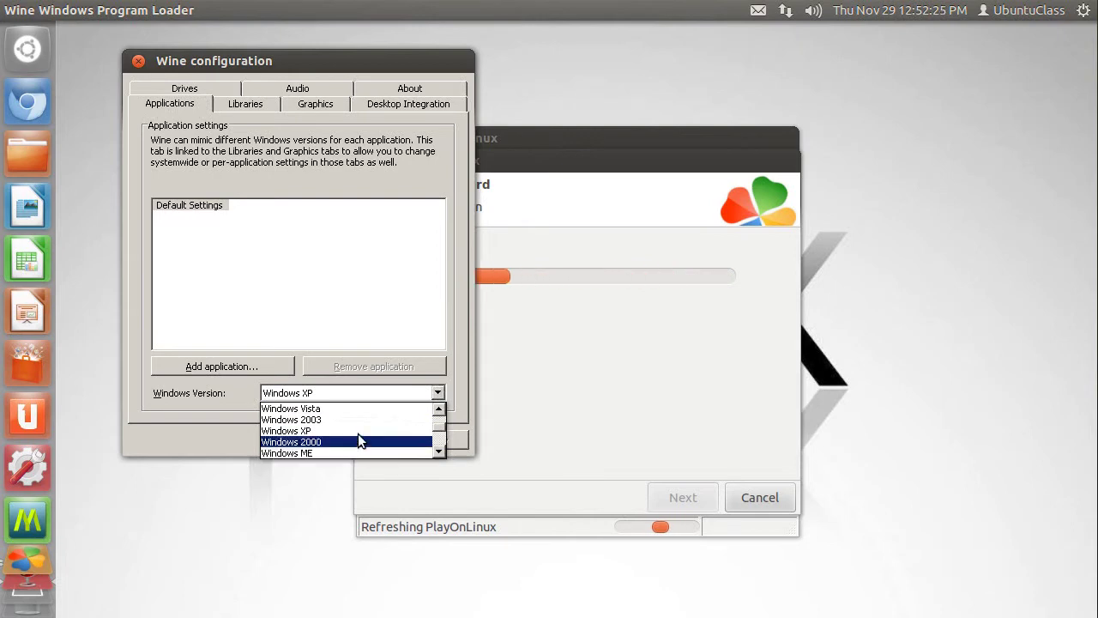
scroll(358, 429, up, 1)
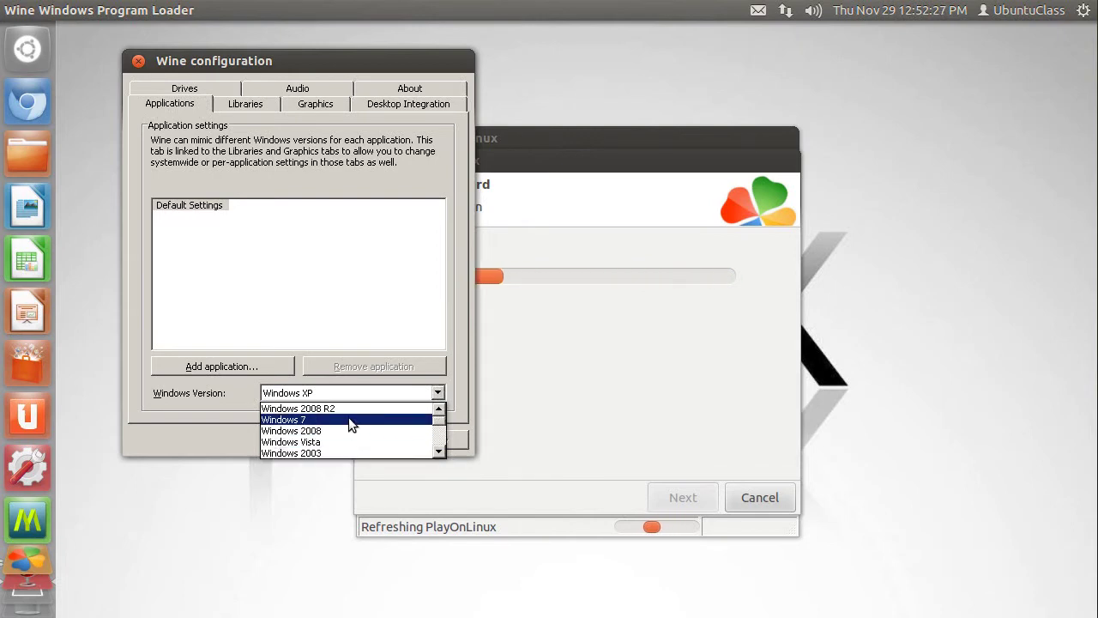
click(349, 418)
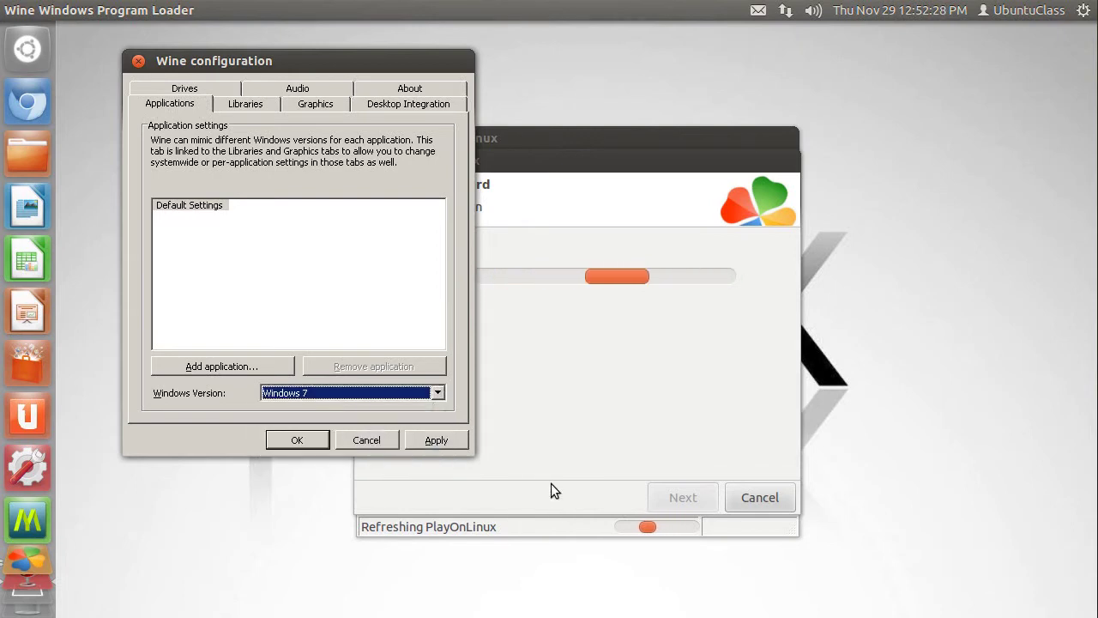
click(452, 441)
click(320, 440)
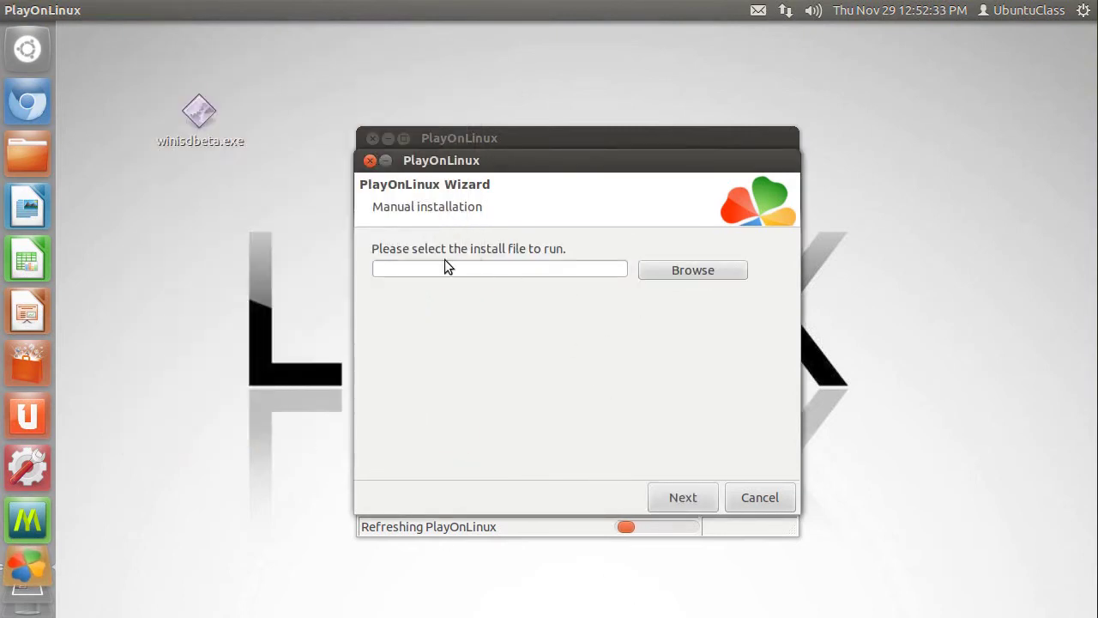
- Choose winisdbeta.exe from the Desktop folder as the install file and continue to launch its setup
click(671, 271)
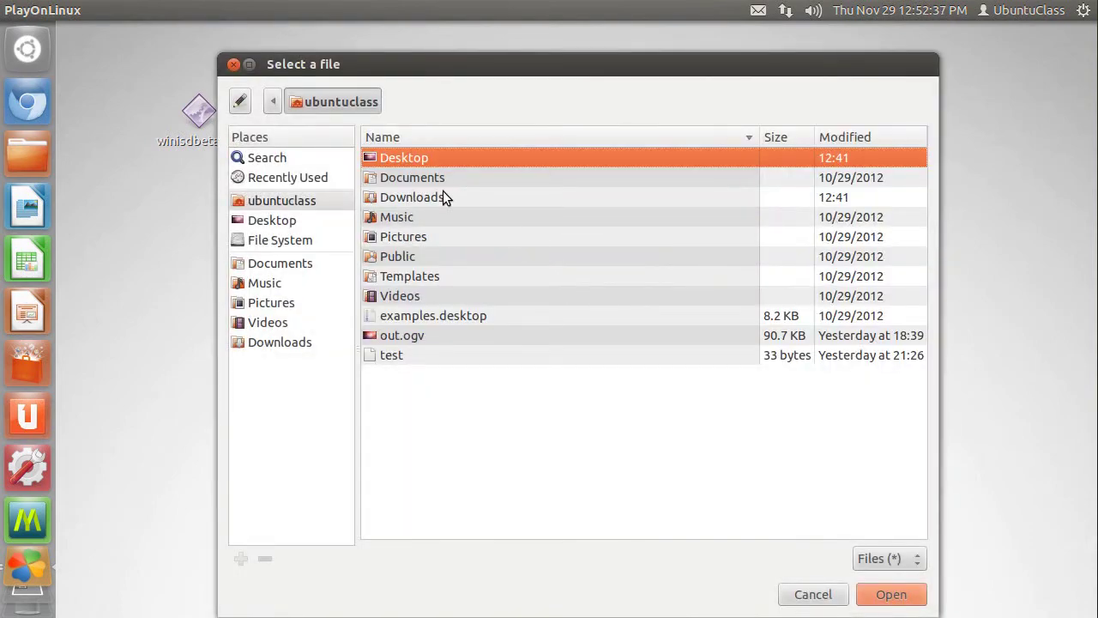
double_click(424, 163)
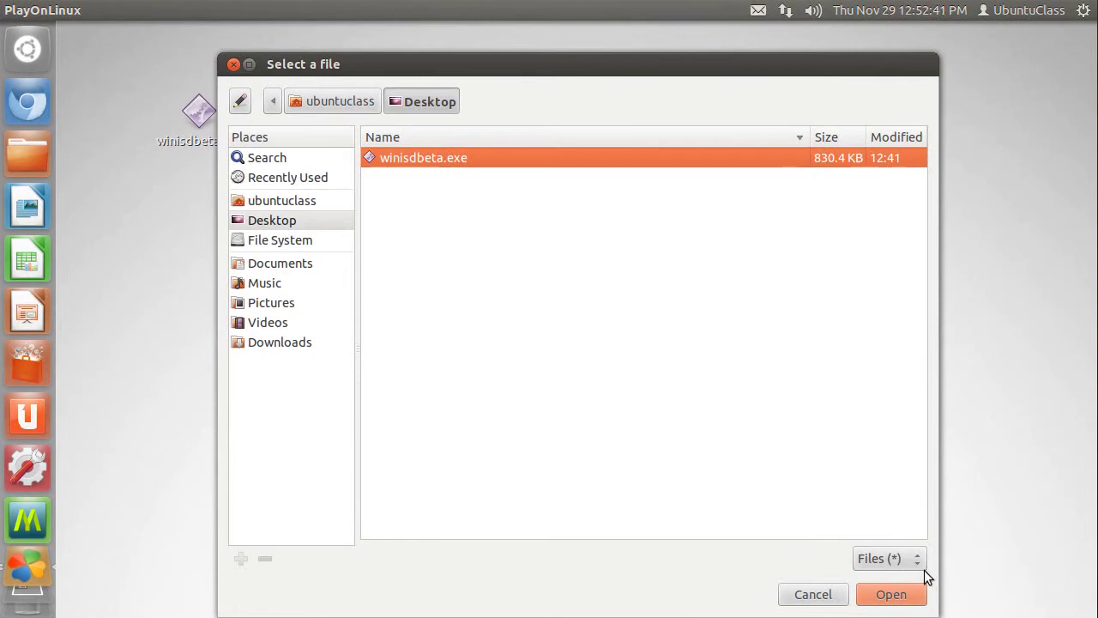
click(890, 595)
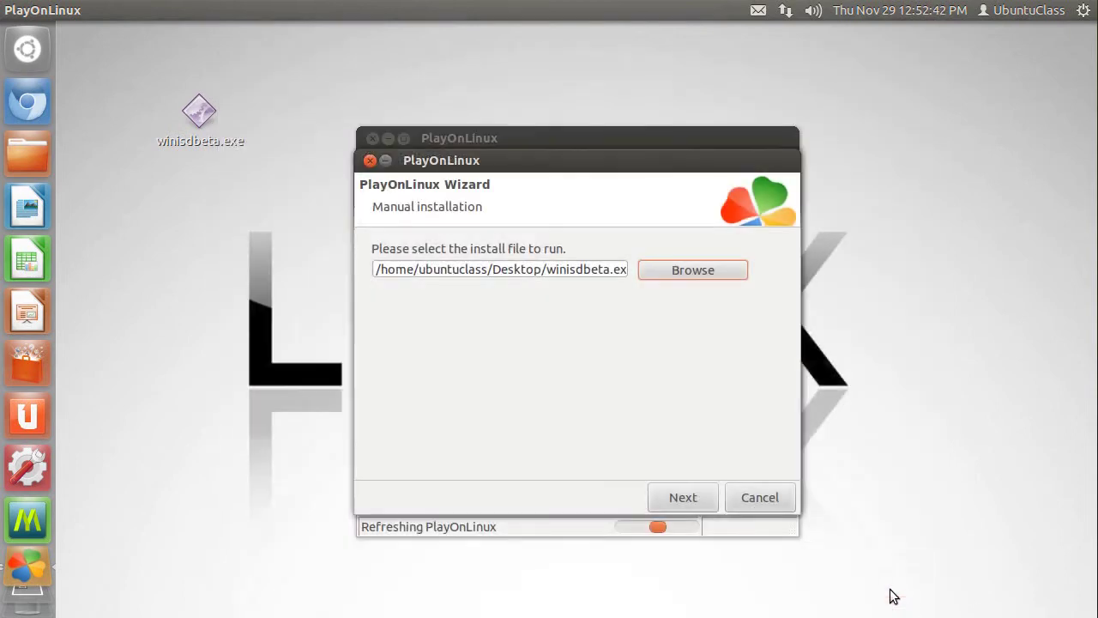
click(689, 498)
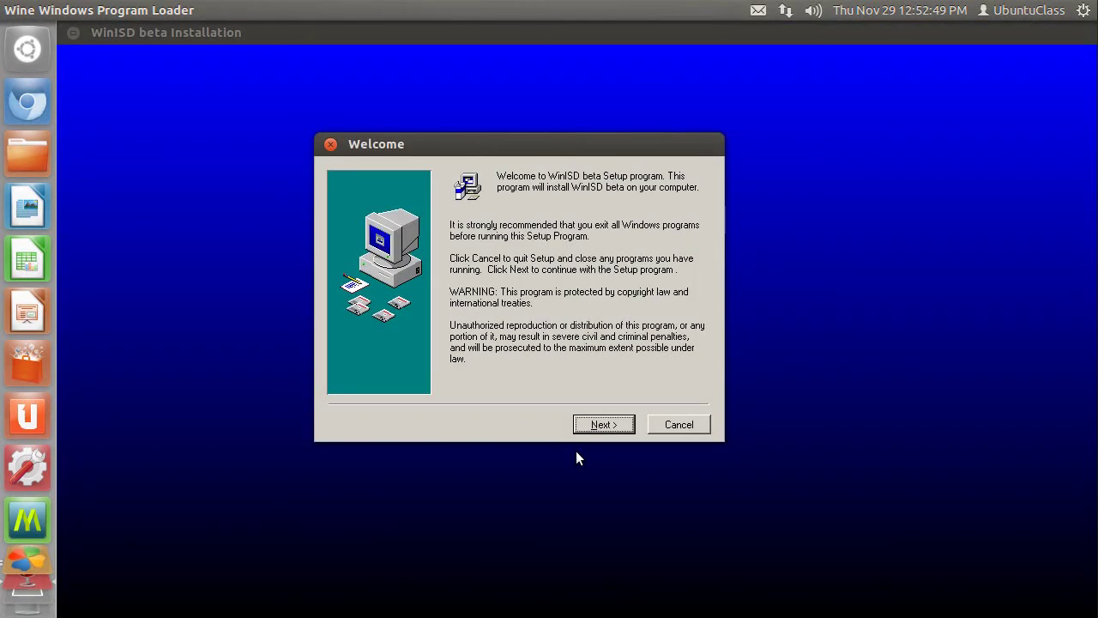
- Complete the WinISD beta setup with the destination folder C:\Program Files\WinISD and the program group WinISD beta
click(595, 426)
click(515, 383)
click(611, 427)
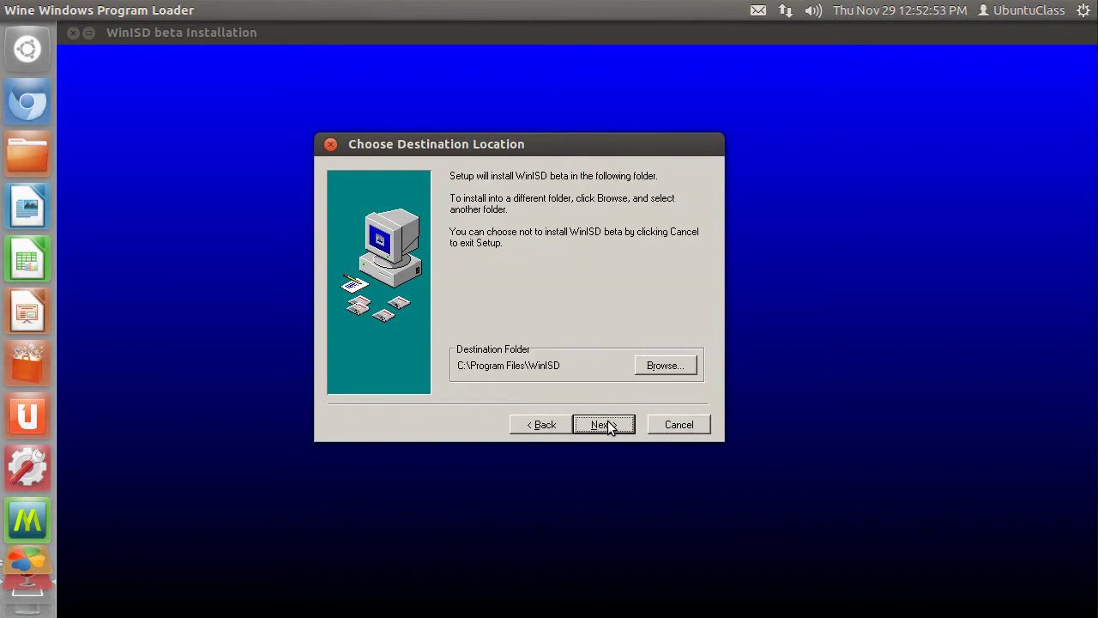
click(608, 426)
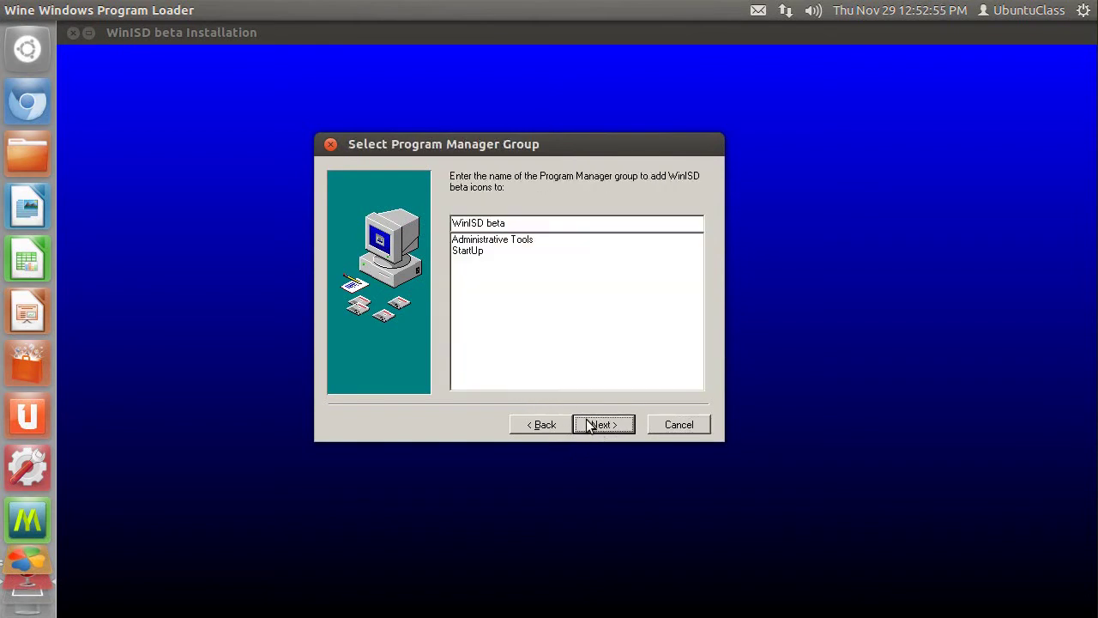
click(554, 424)
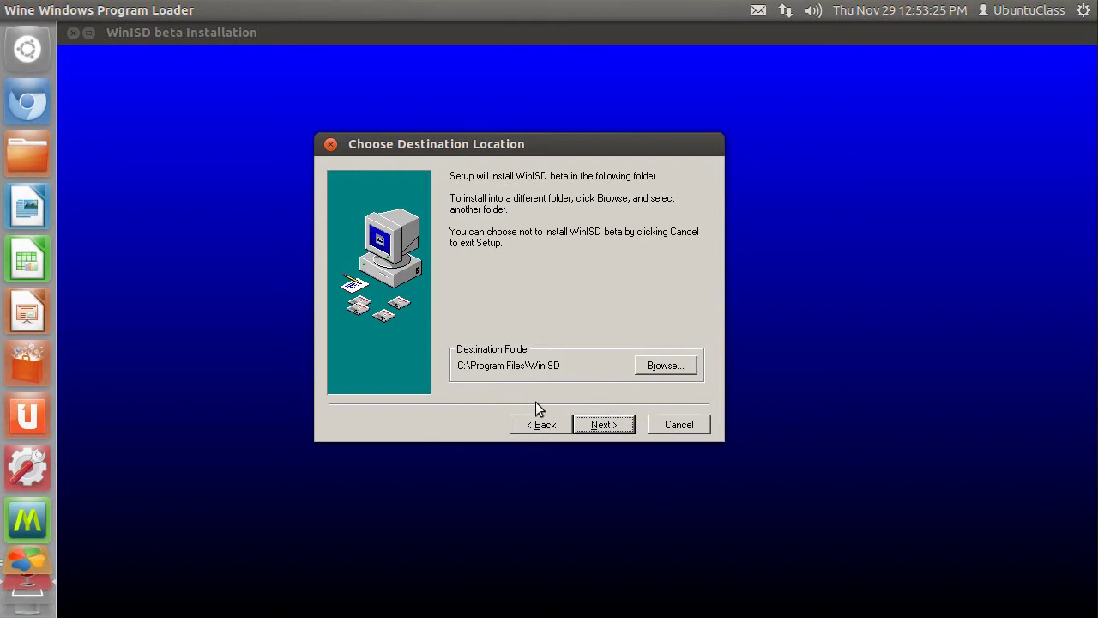
click(600, 426)
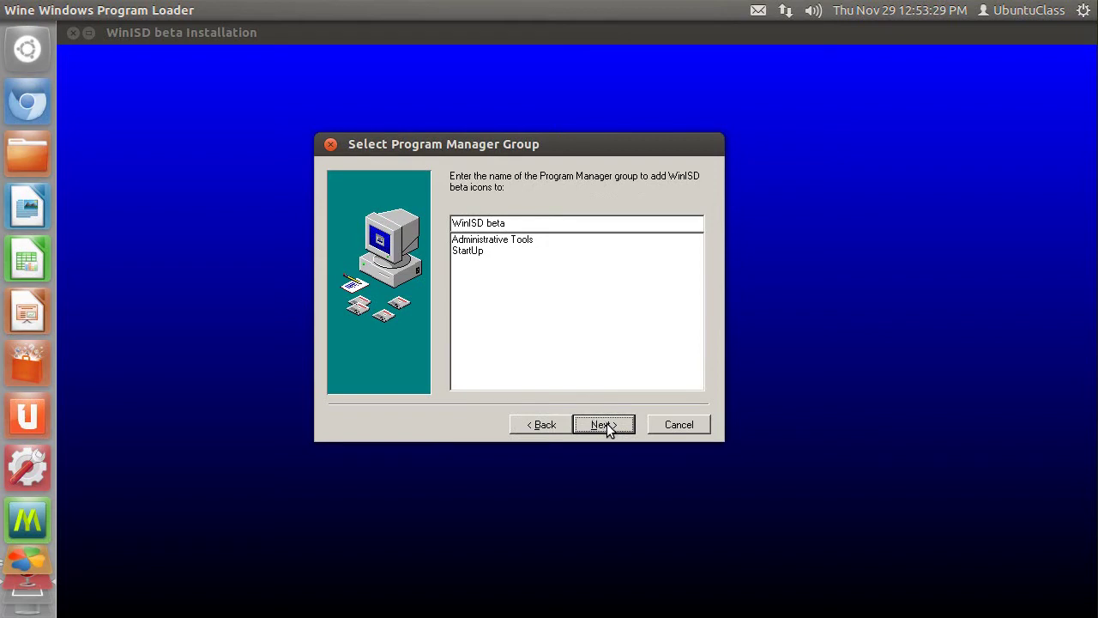
click(605, 425)
click(605, 422)
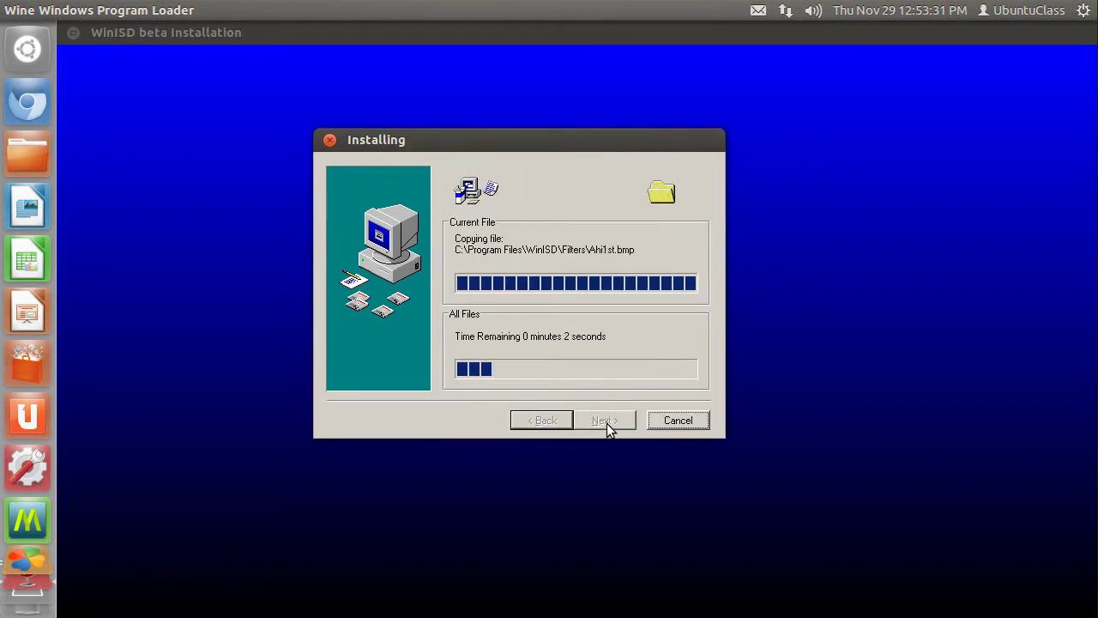
click(598, 426)
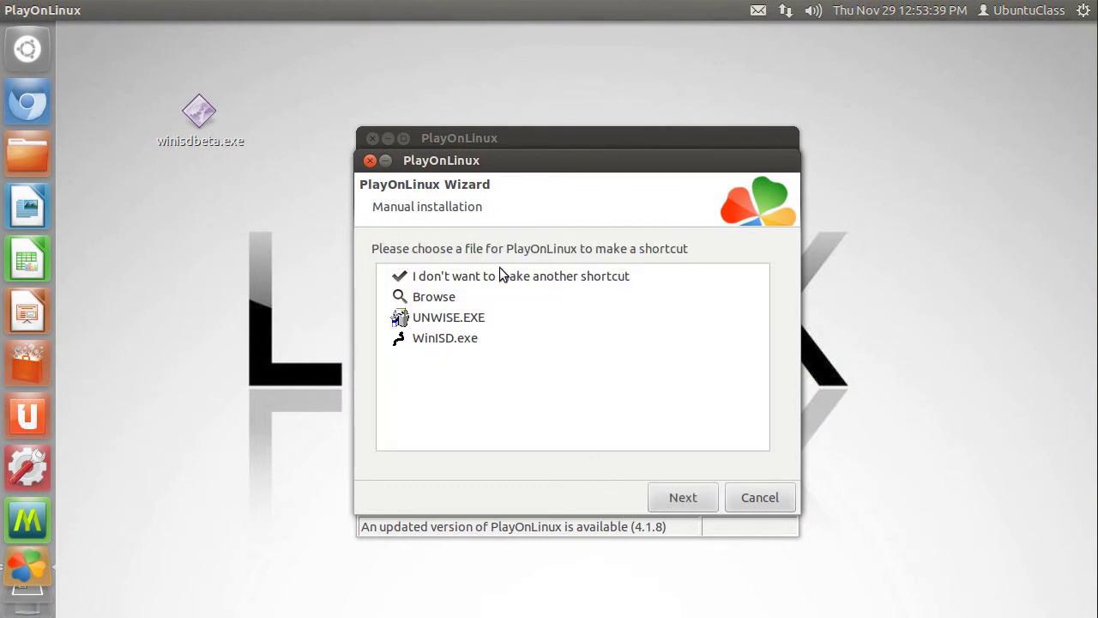
- Make a PlayOnLinux shortcut for WinISD.exe and name it WinISD
click(466, 339)
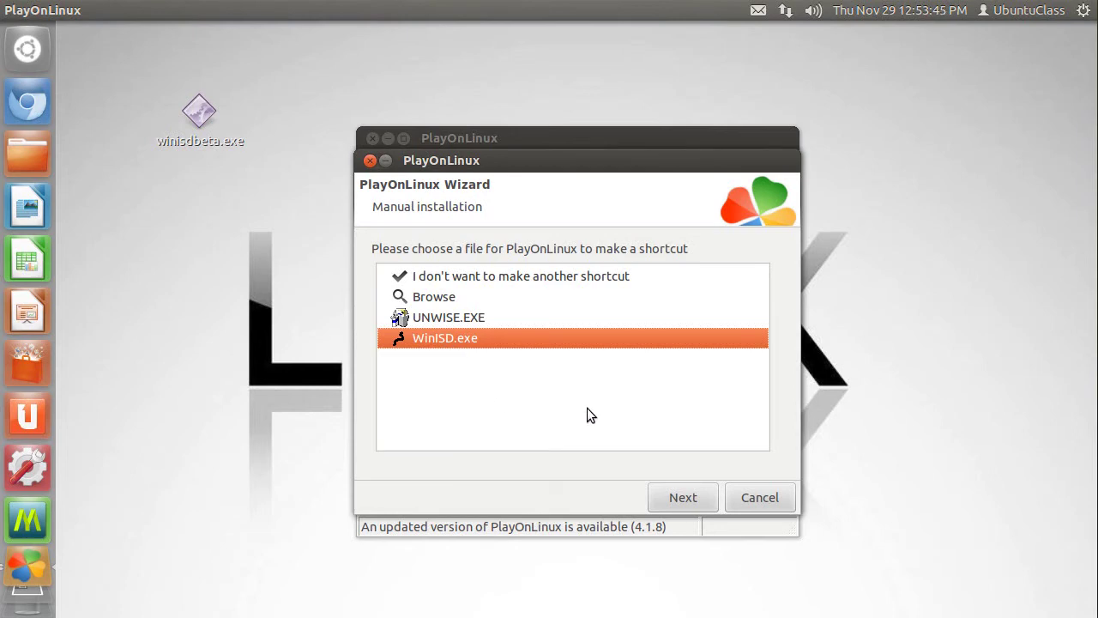
click(704, 498)
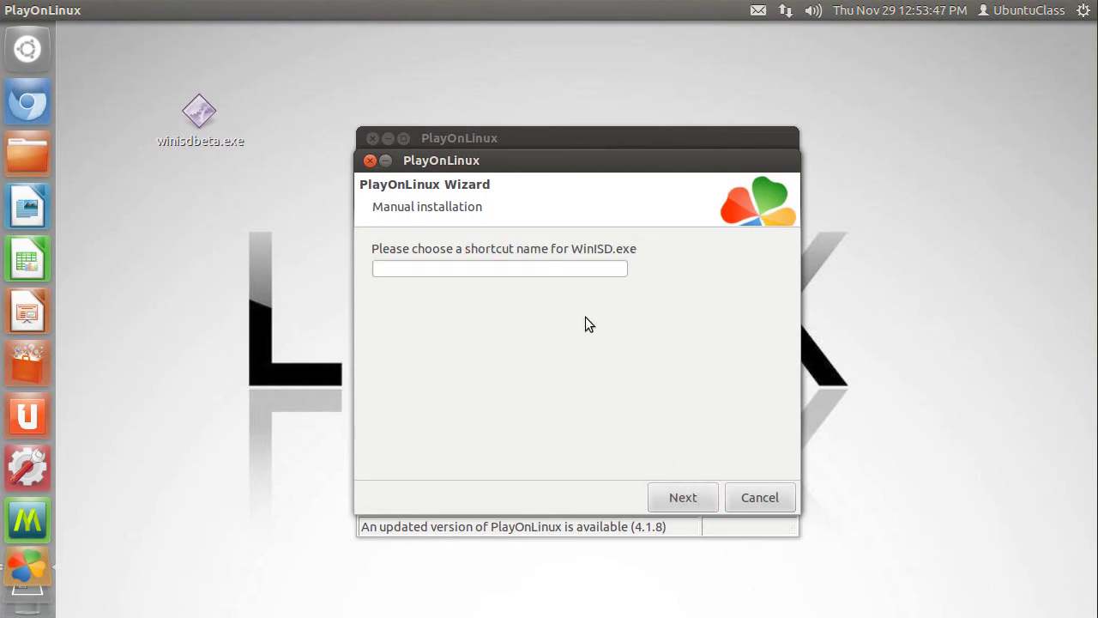
click(567, 266)
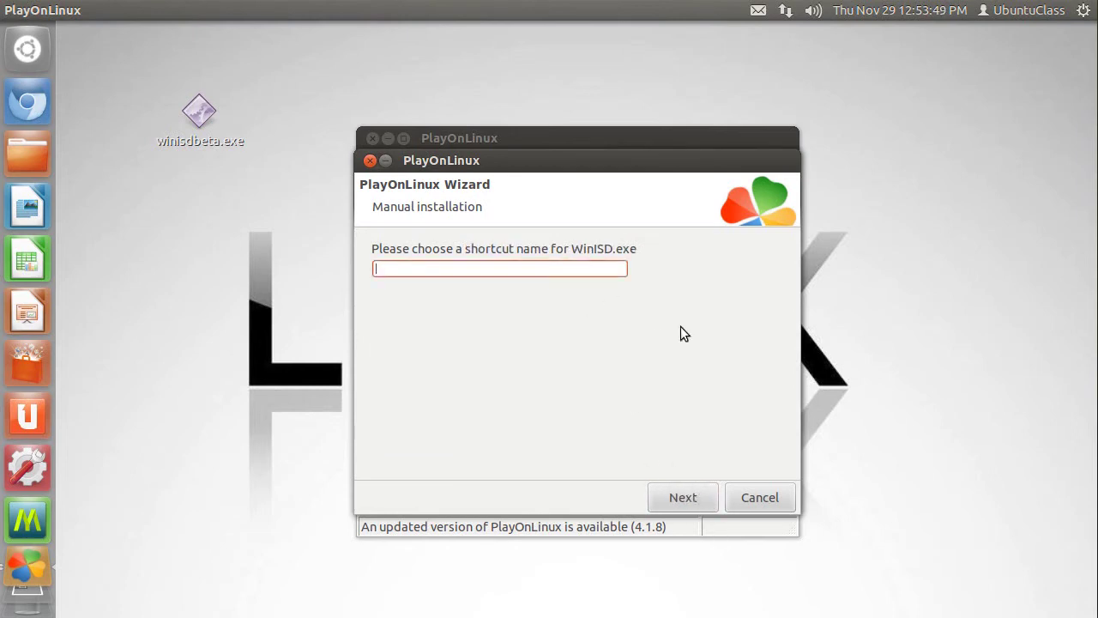
text(WInISD)
click(698, 498)
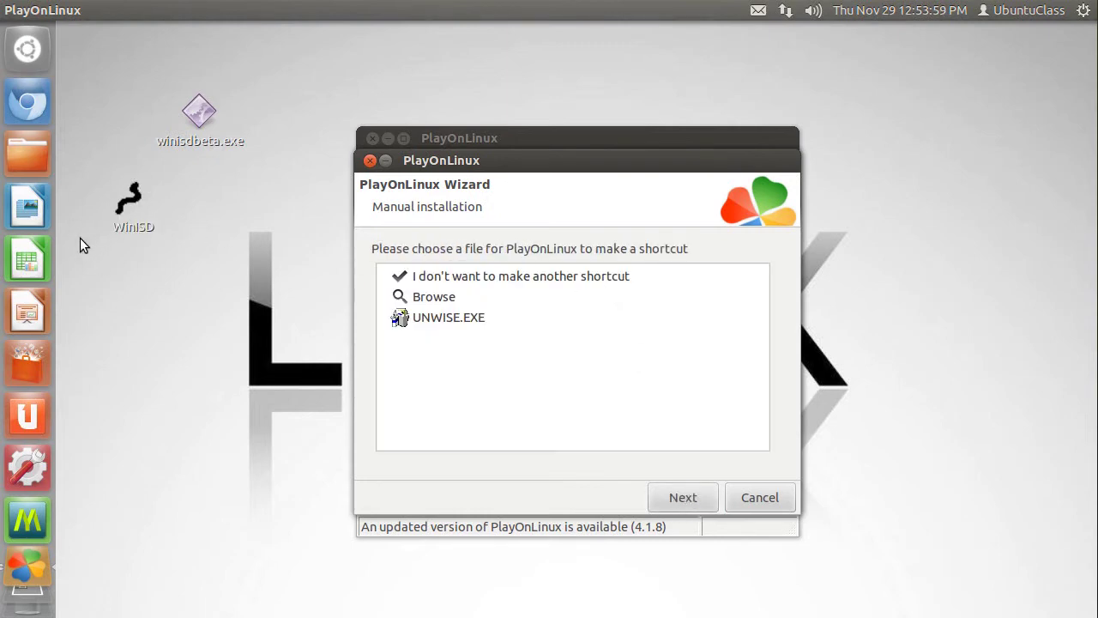
- Decline making another shortcut to finish the manual installation, and select WinISD in the list of installed programs
click(552, 275)
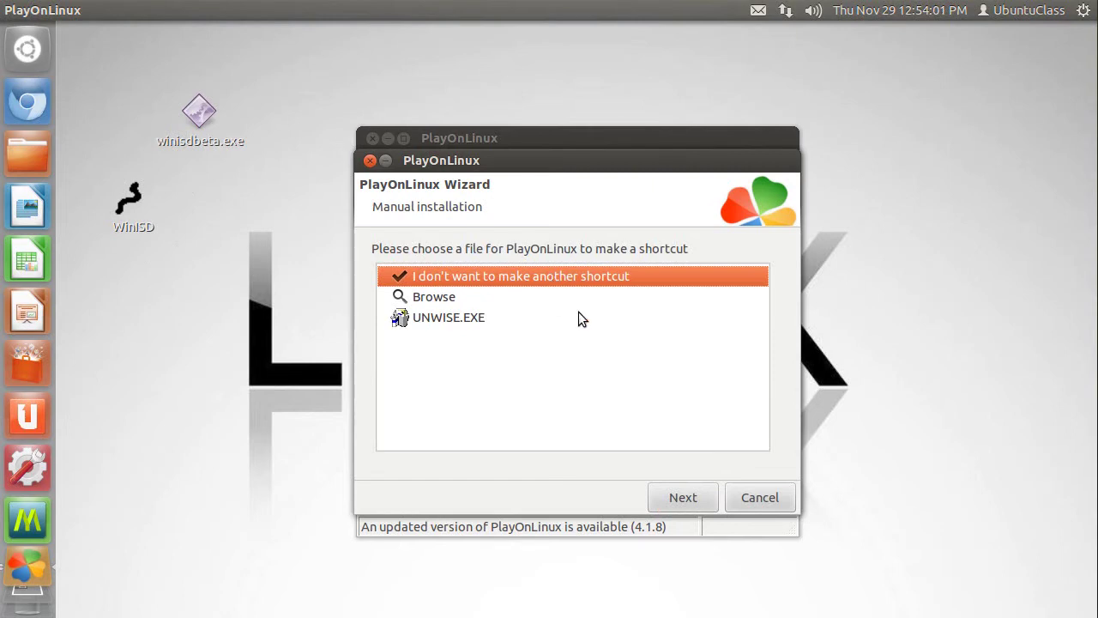
click(682, 498)
click(409, 242)
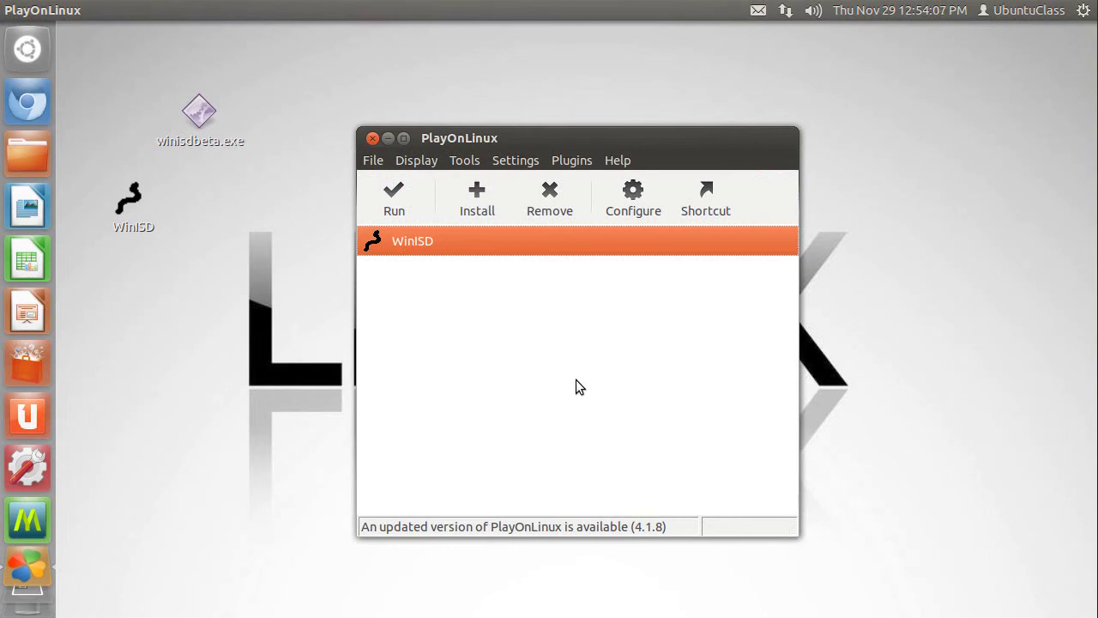
click(135, 176)
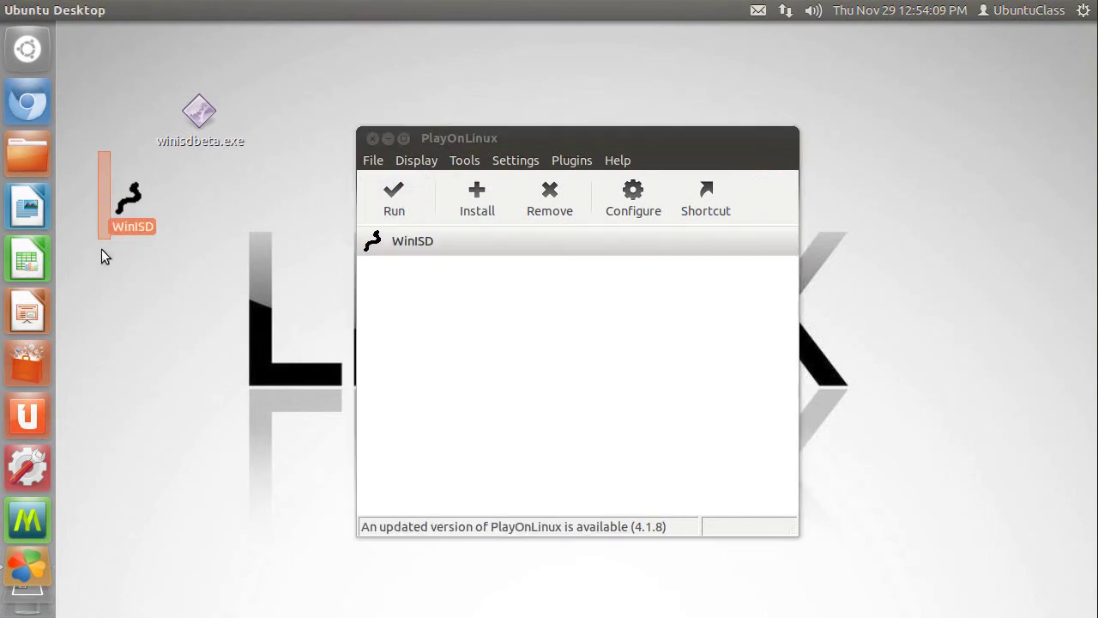
drag(109, 152, 184, 262)
click(211, 306)
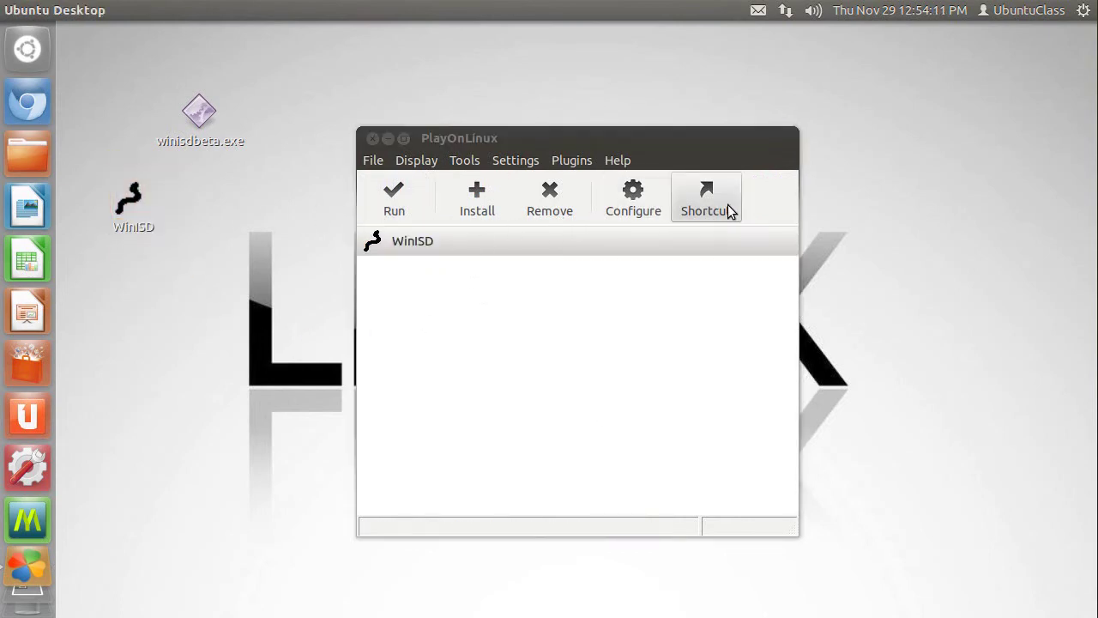
- Review WinISD's Wine, Install packages, Display and General settings in the PlayOnLinux configuration, and close it
click(430, 245)
click(634, 204)
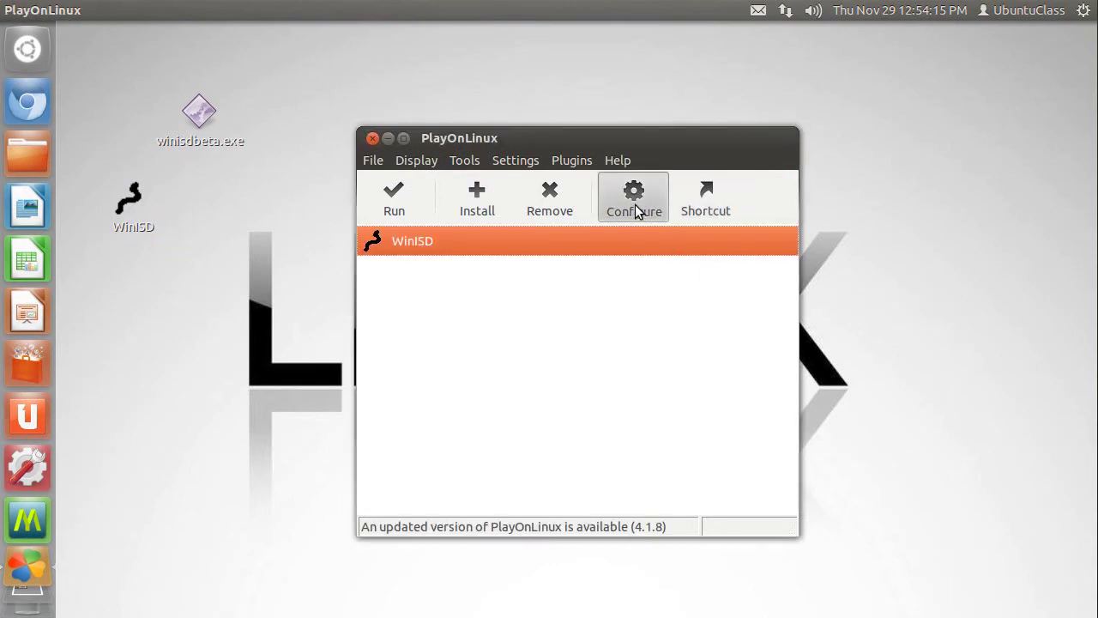
click(536, 168)
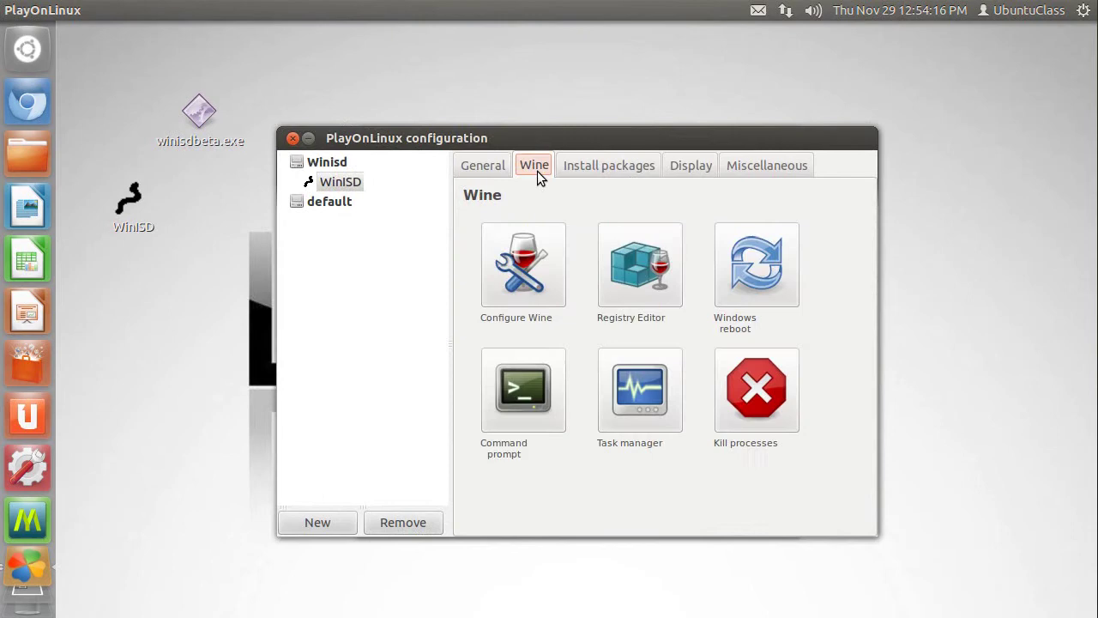
click(606, 166)
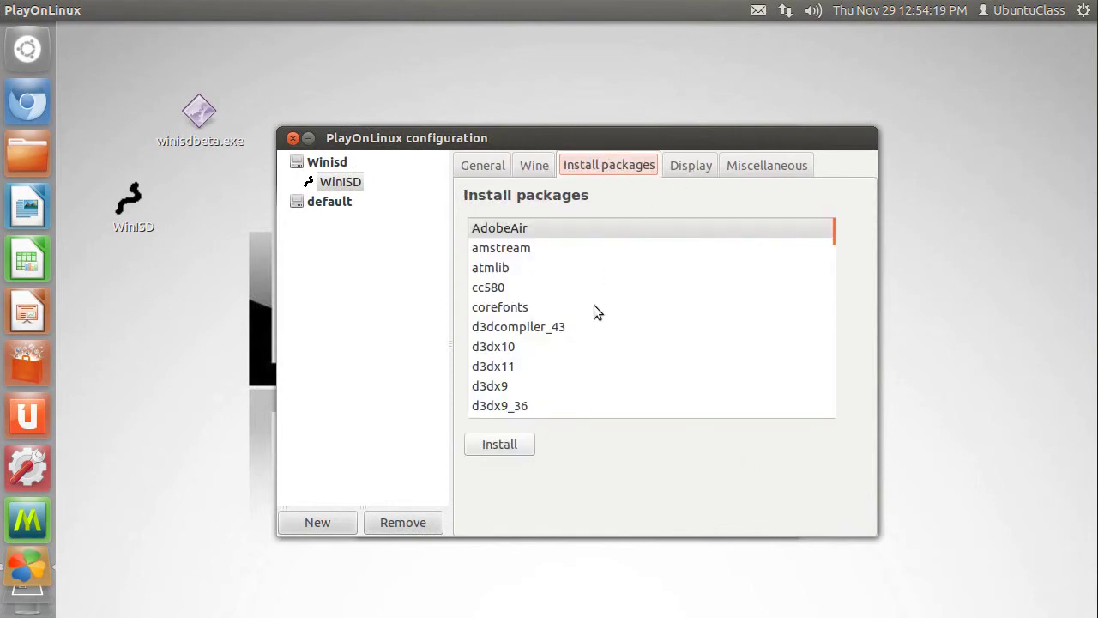
click(702, 168)
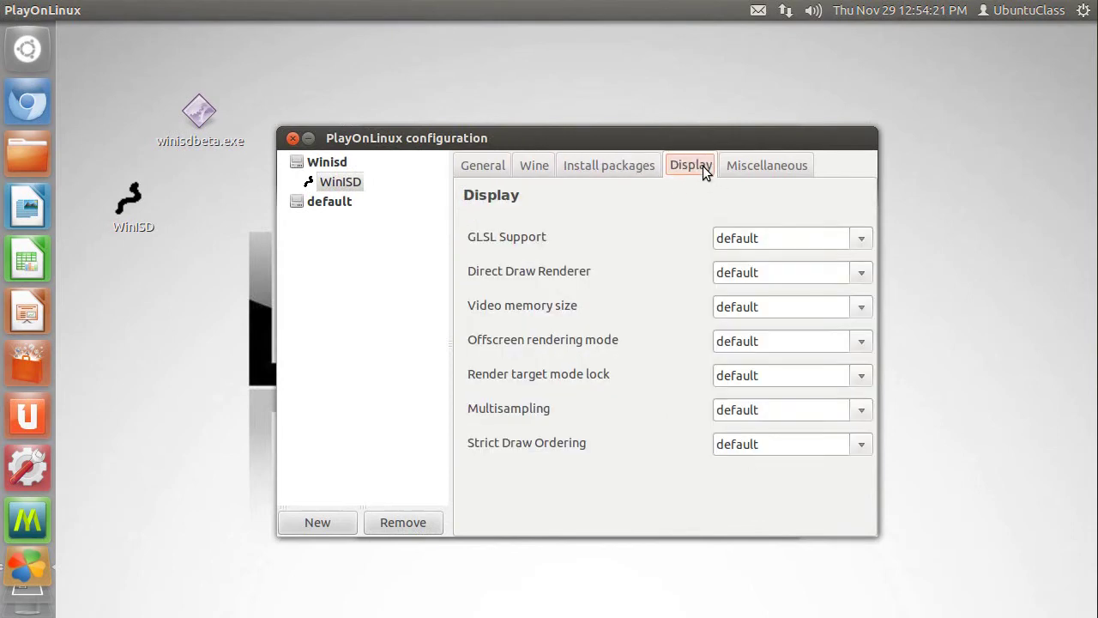
click(482, 165)
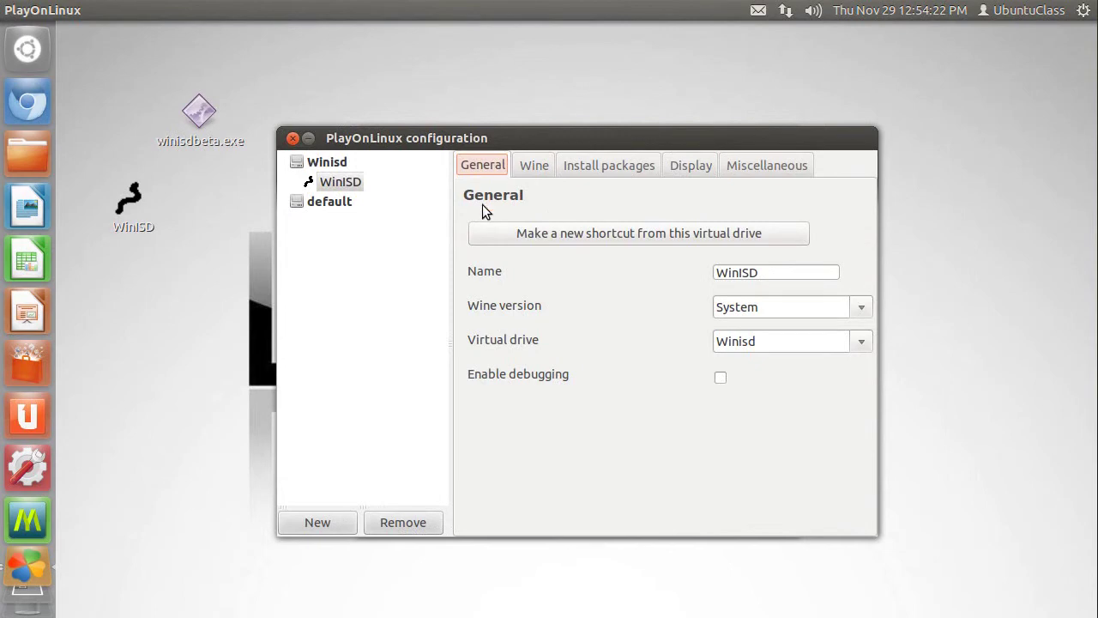
click(292, 138)
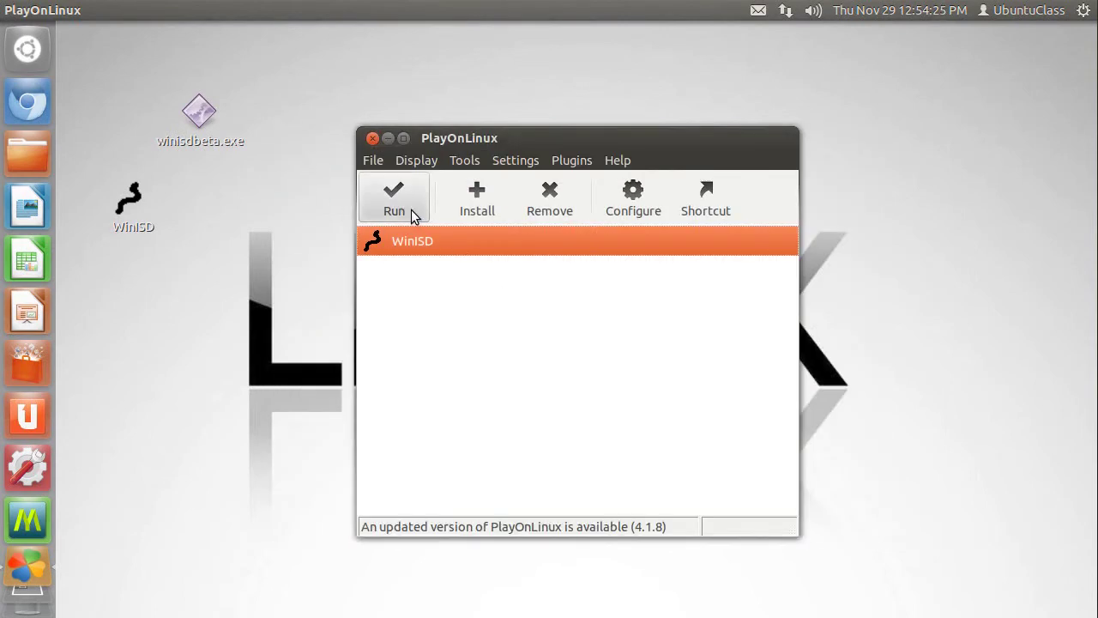
- Run WinISD from PlayOnLinux and enlarge both its main window and its plot window
click(411, 211)
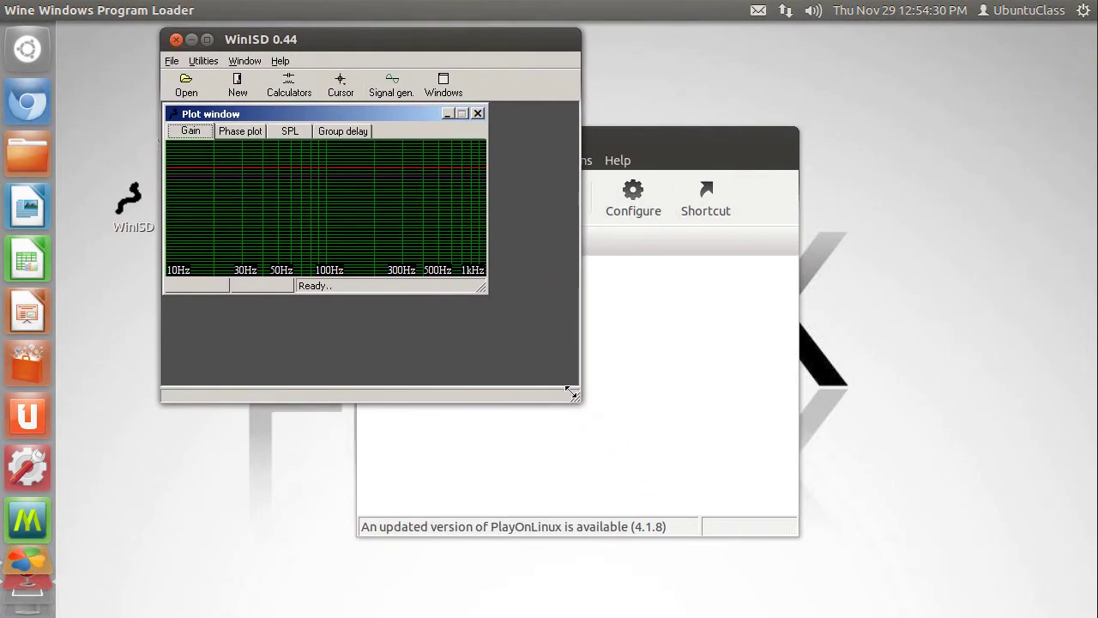
drag(577, 396, 949, 594)
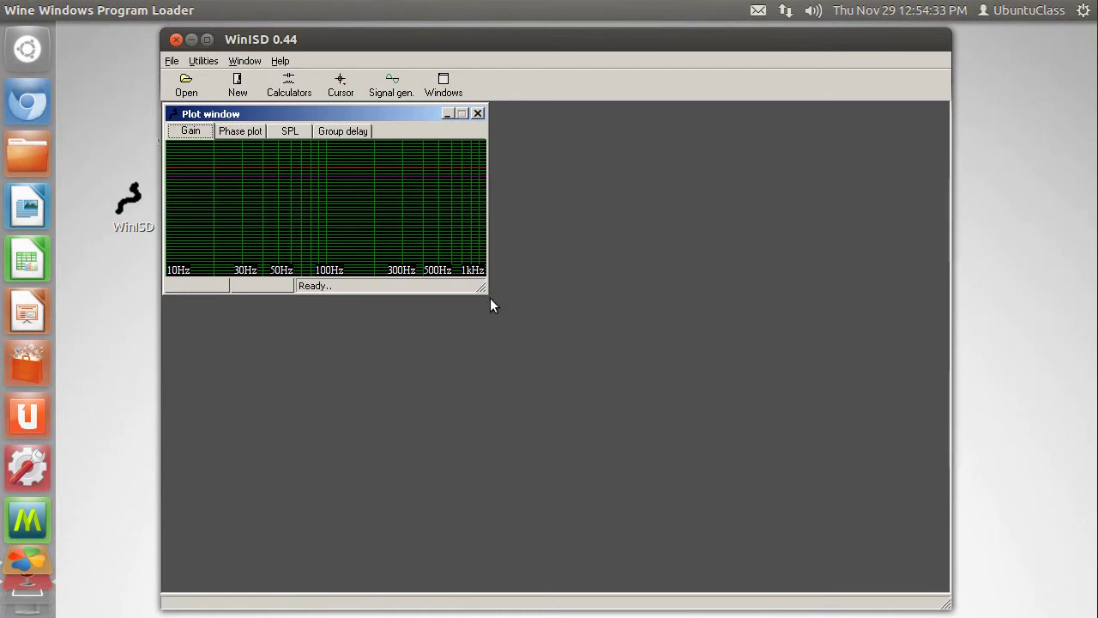
drag(487, 294, 707, 477)
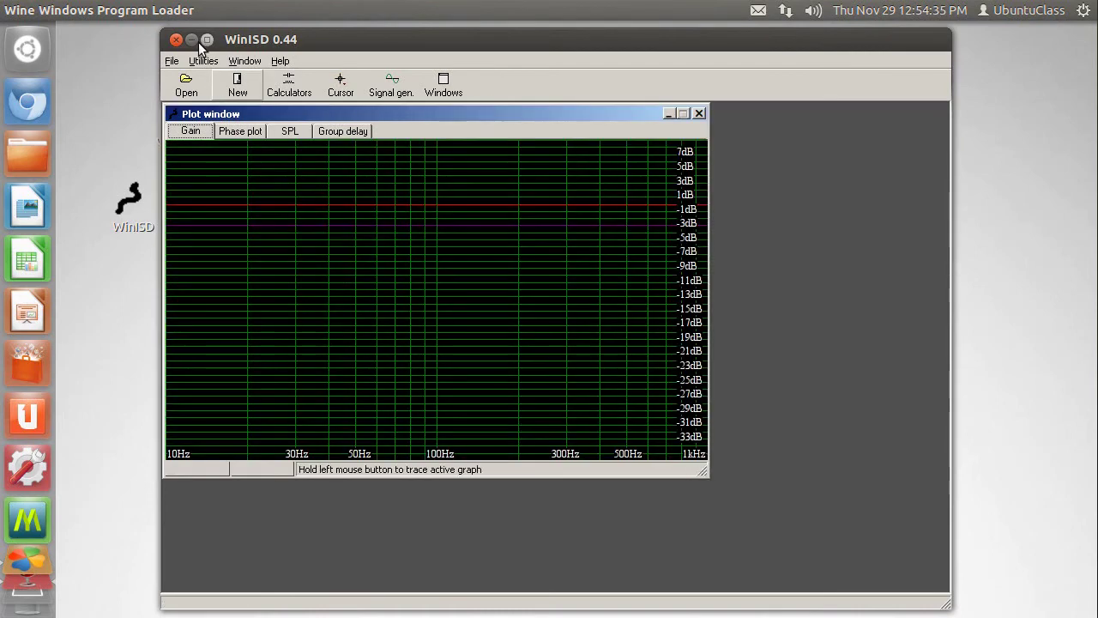
- Close WinISD and quit PlayOnLinux, agreeing to close all of its windows
click(176, 40)
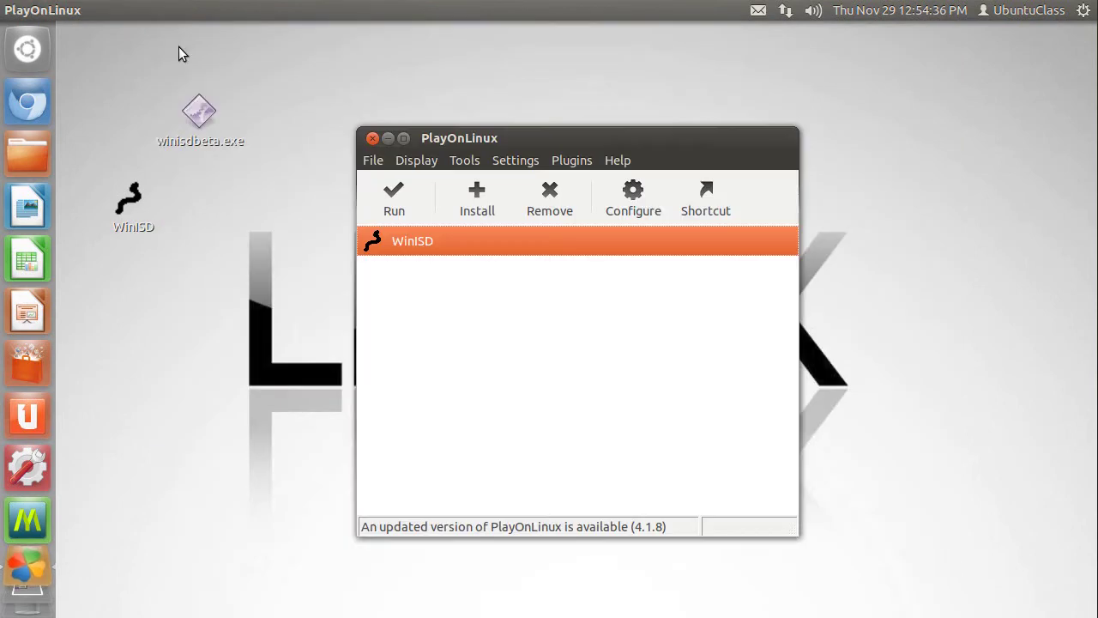
click(373, 138)
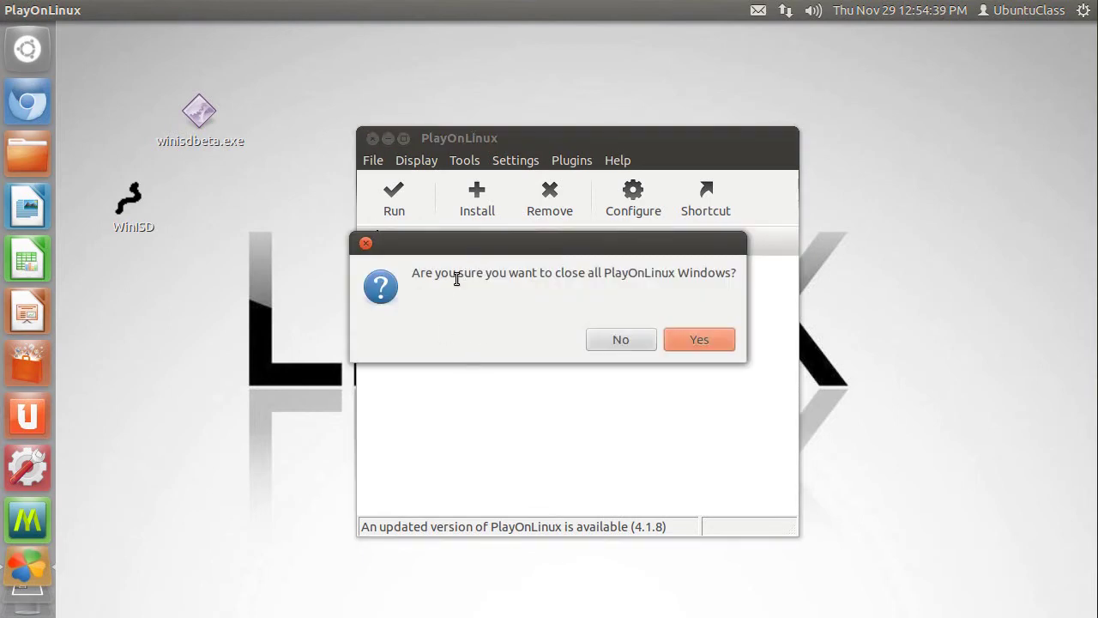
click(696, 340)
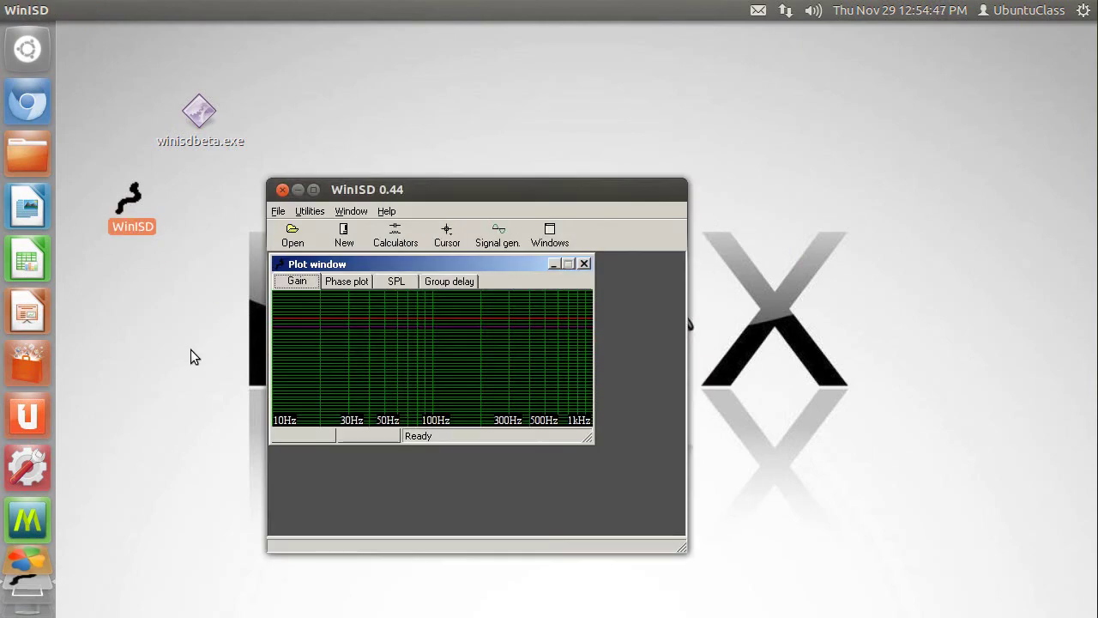
- Close WinISD and move its desktop shortcut to the Home folder
click(282, 190)
right_click(133, 219)
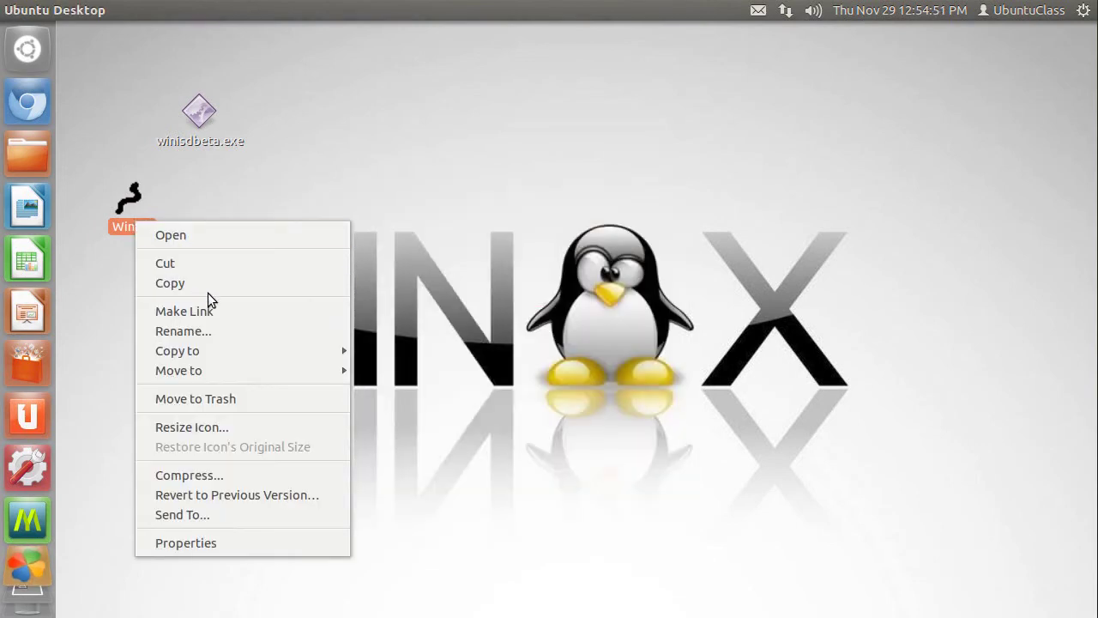
mouse_move(282, 368)
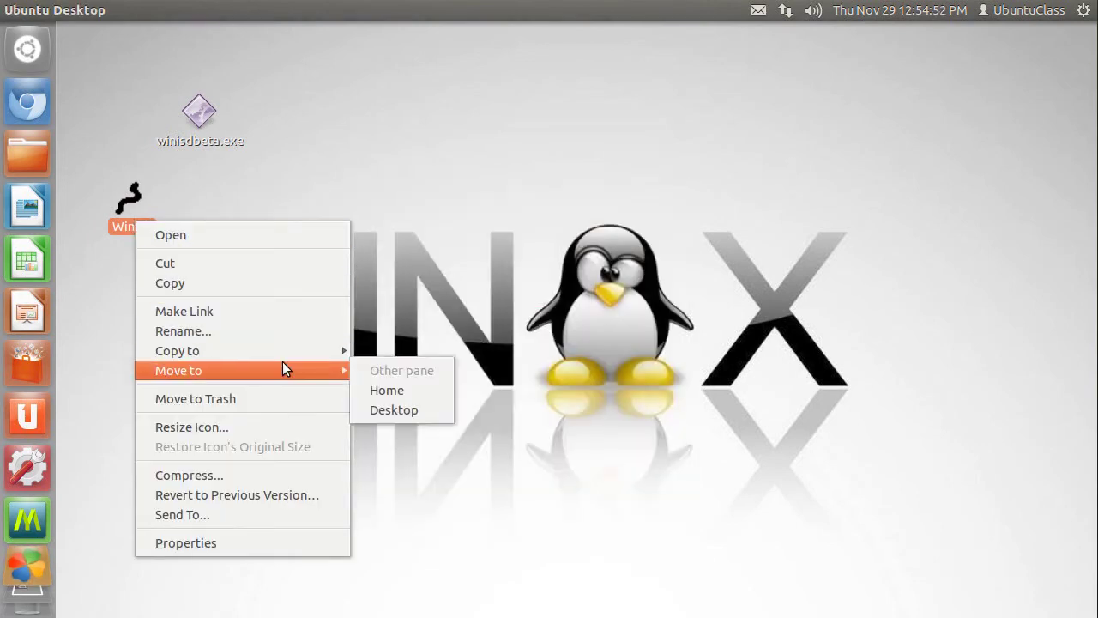
click(394, 392)
- Add the WinISD shortcut from the Home folder to the launcher, and close the folder window and the WinISD program
click(24, 152)
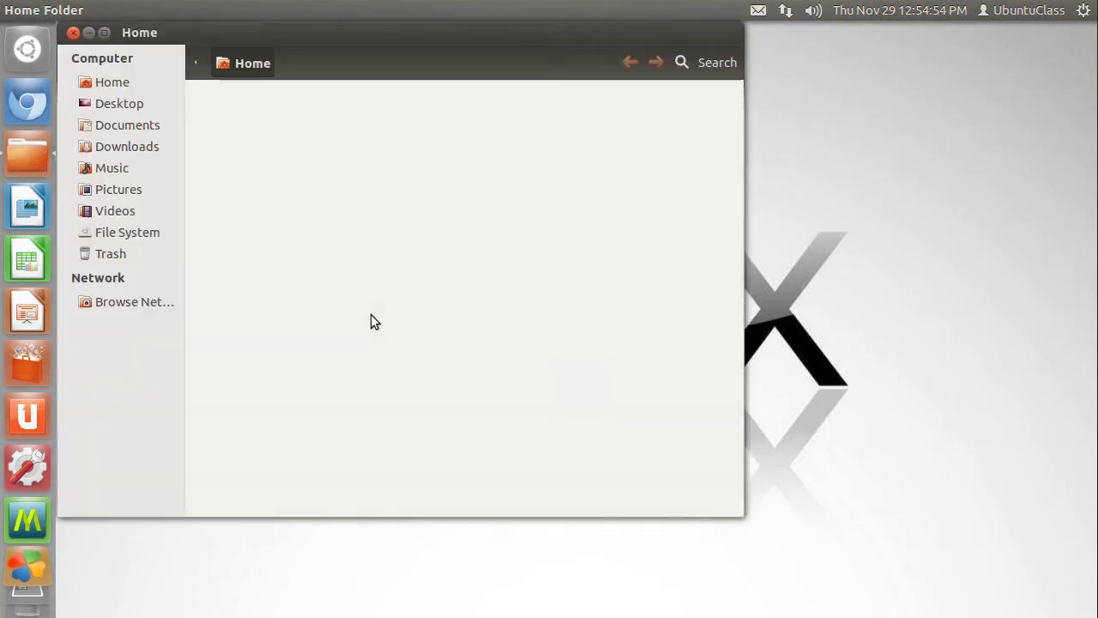
drag(650, 244, 35, 316)
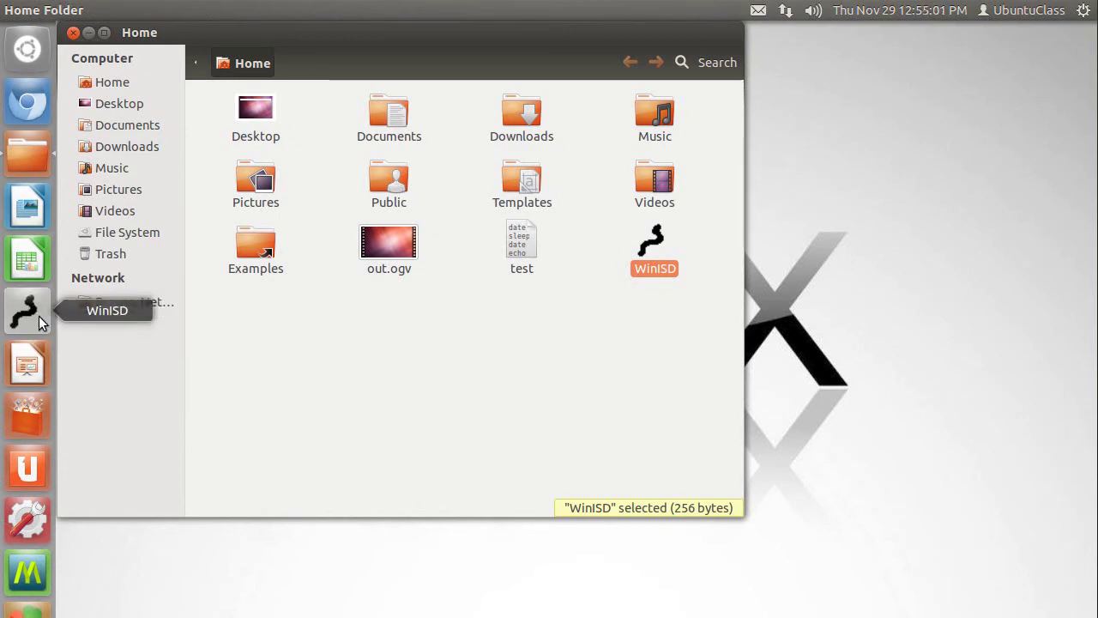
click(72, 33)
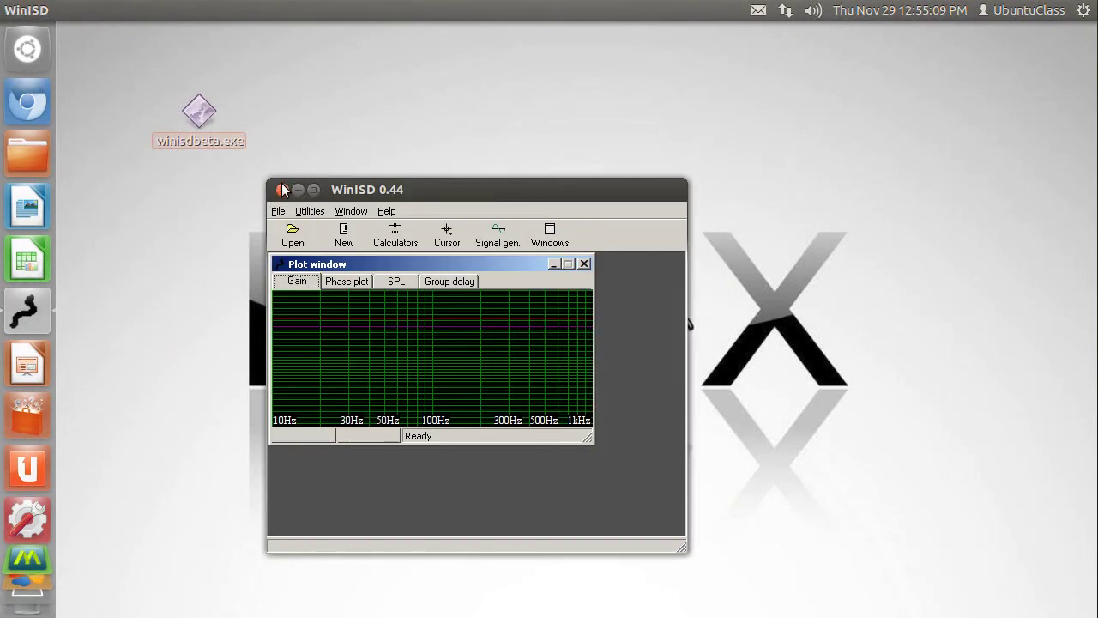
click(283, 189)
- Move winisdbeta.exe from the desktop to the Trash and permanently empty the Trash
right_click(201, 118)
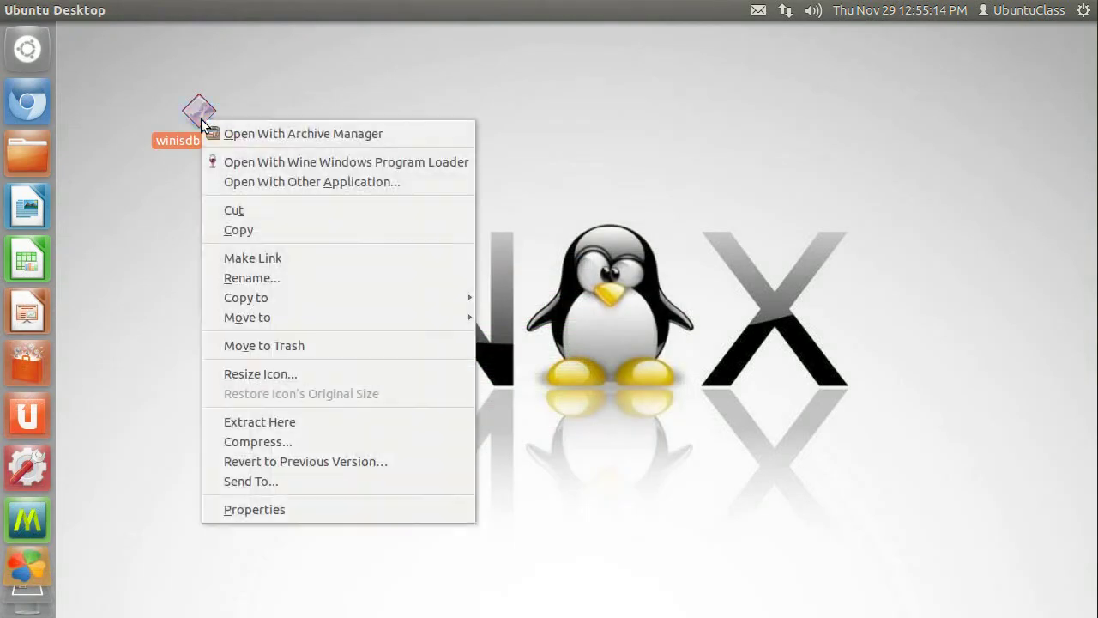
click(249, 347)
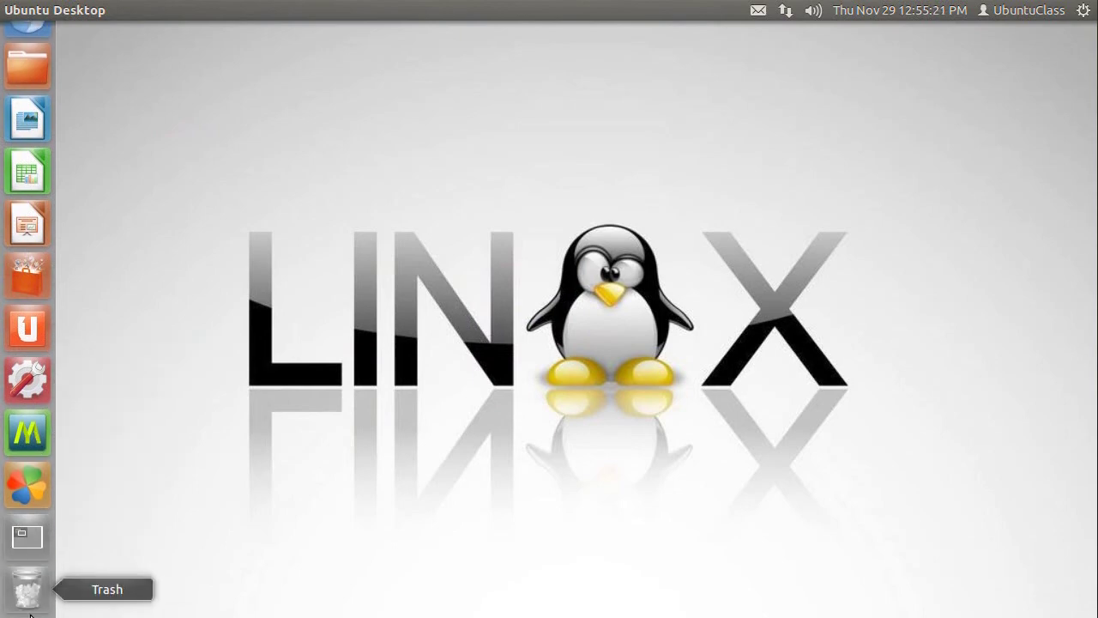
click(28, 592)
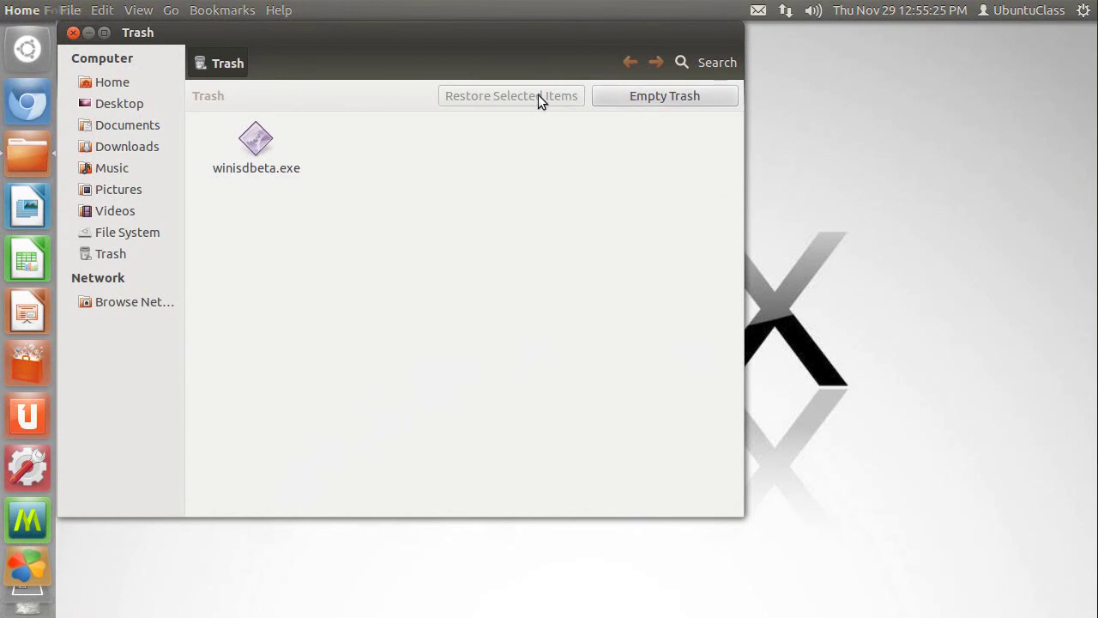
click(244, 148)
click(434, 171)
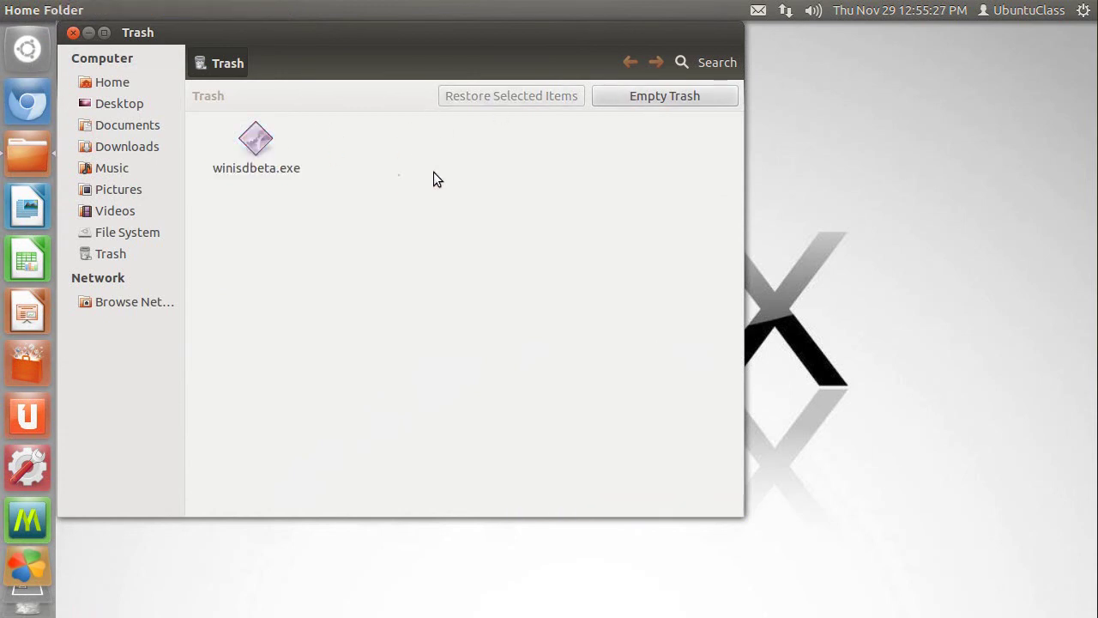
click(726, 94)
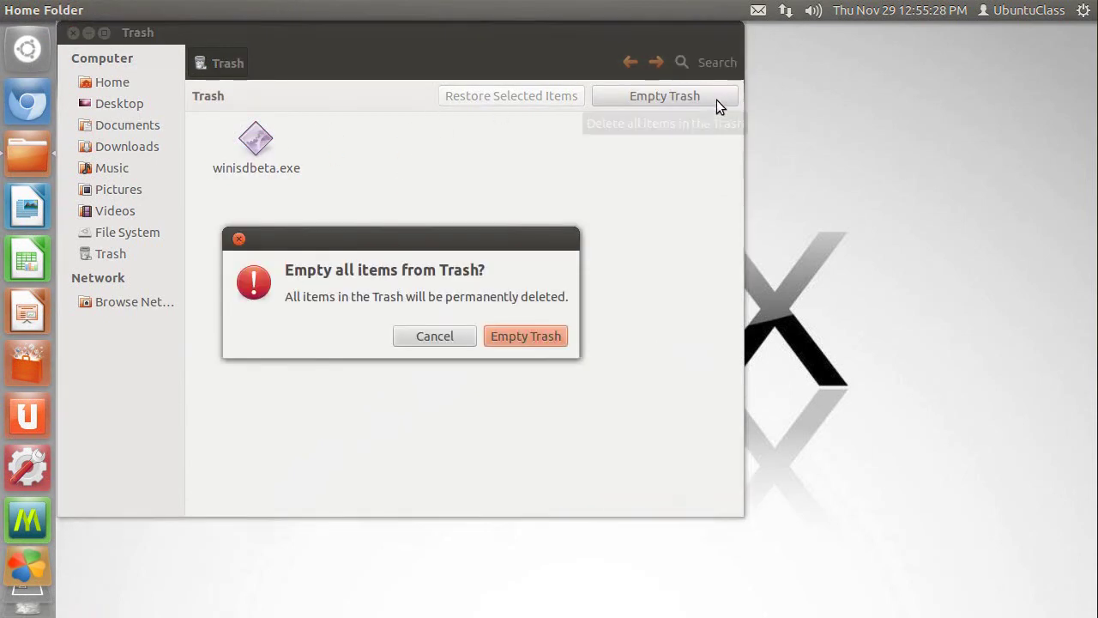
click(514, 334)
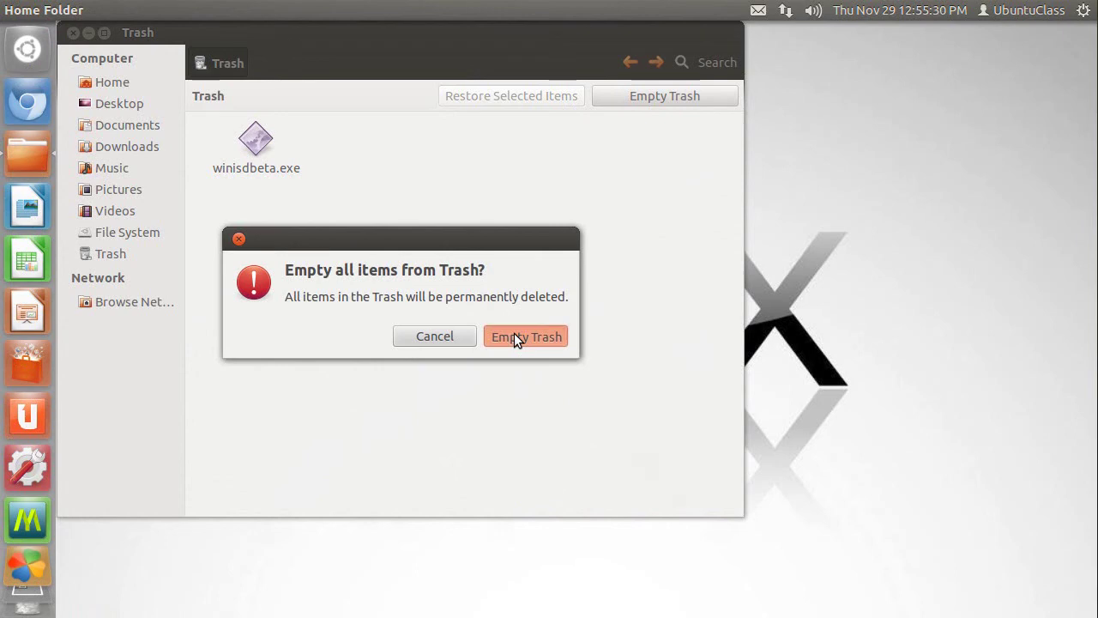
click(73, 34)
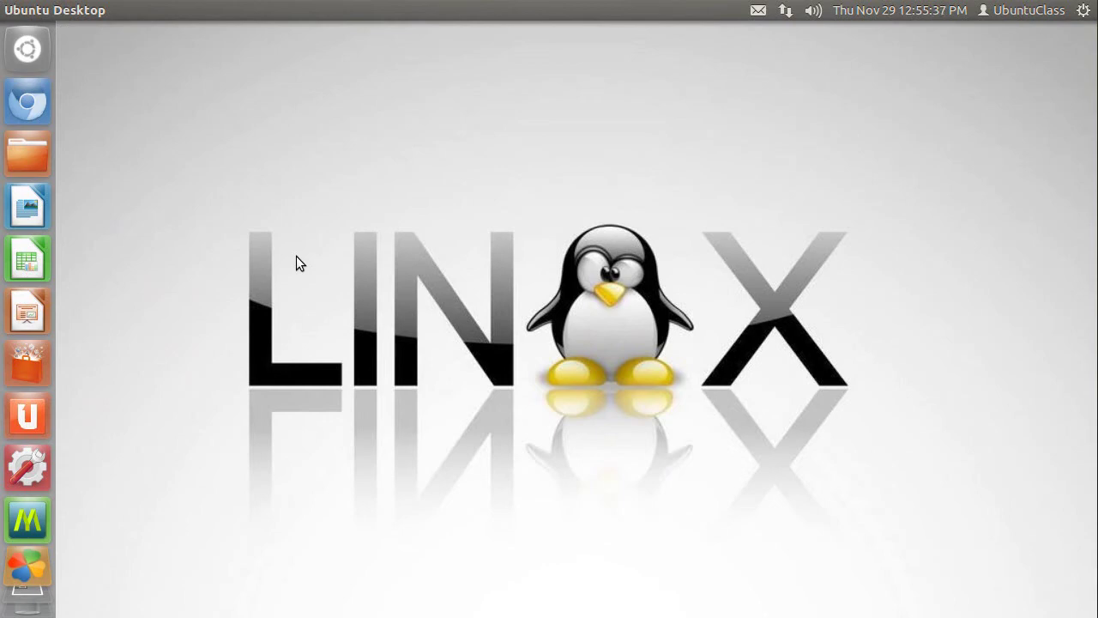
- Switch to Chromium, search the web for "google sketchup" and open the SketchUp download page
click(28, 103)
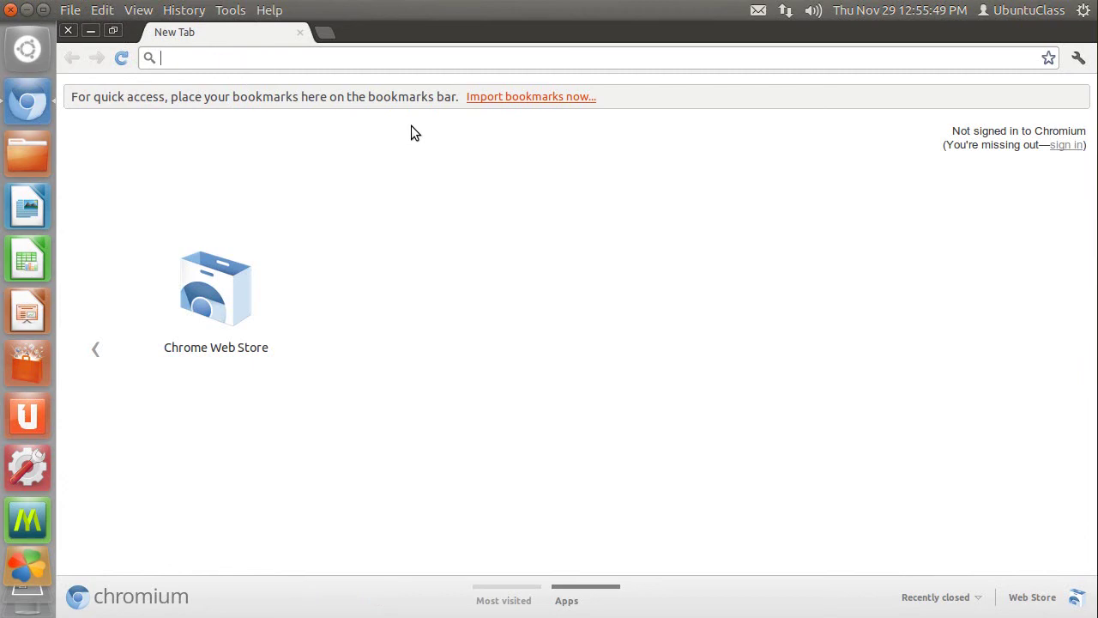
text(google sketchup)
key(Return)
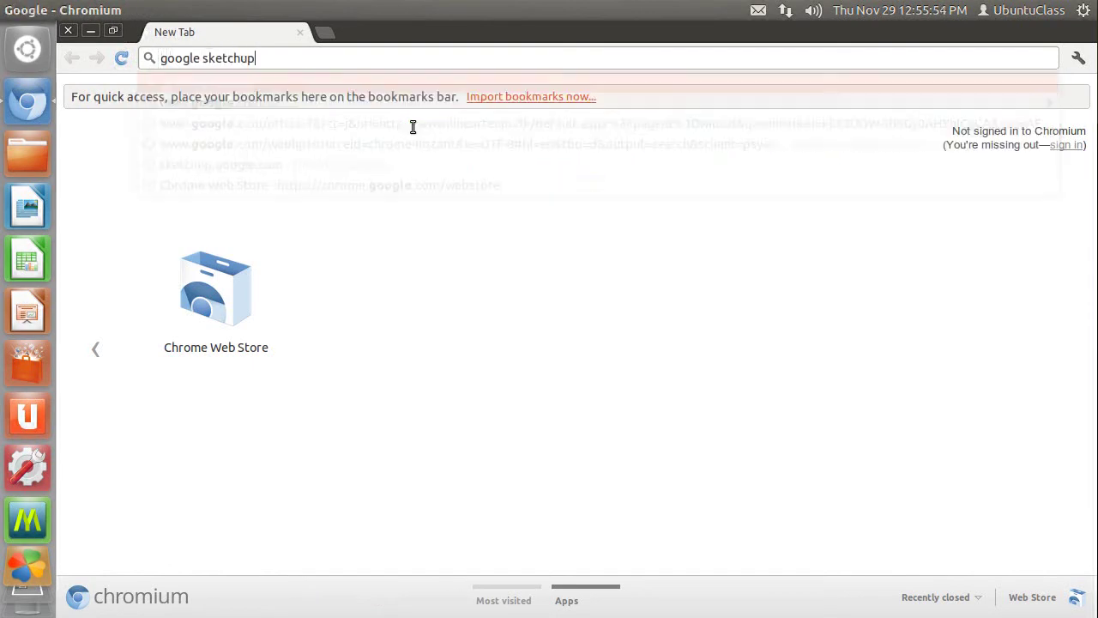
click(266, 381)
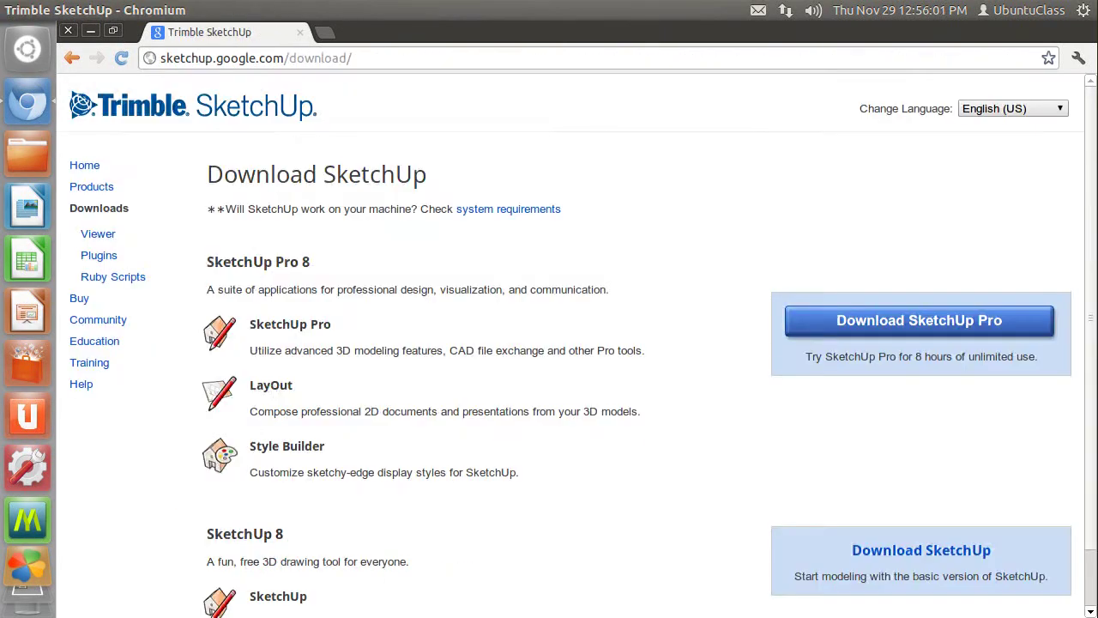
- Download the free SketchUp 8 for Windows XP/Vista/7, agreeing to its licence, and close the browser once sketchupwen.exe has downloaded
click(892, 551)
drag(244, 266, 346, 270)
click(364, 318)
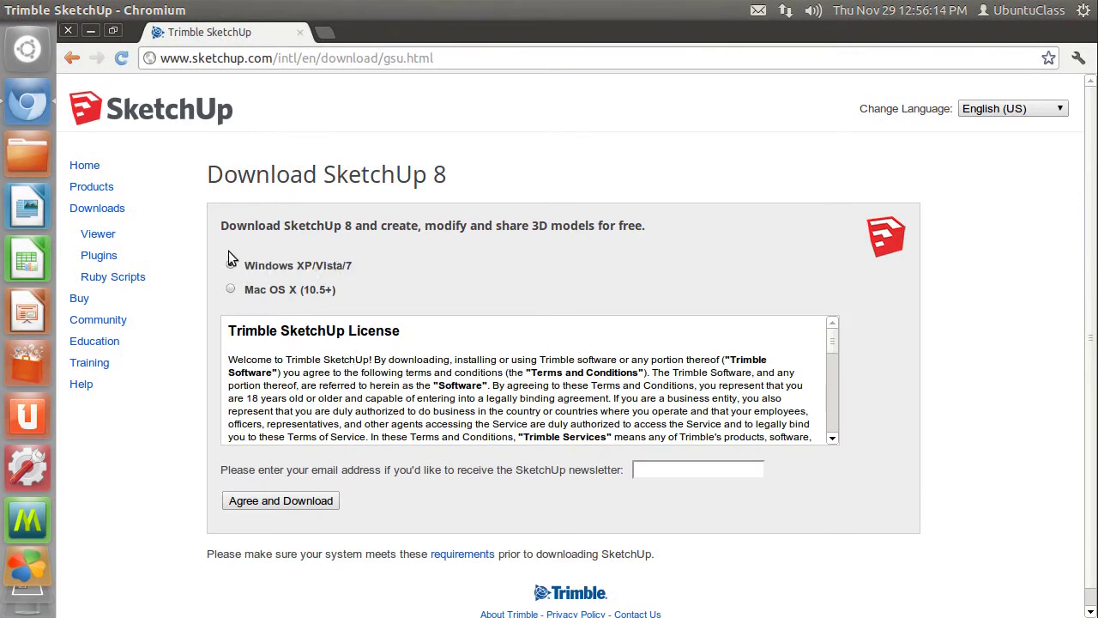
click(273, 502)
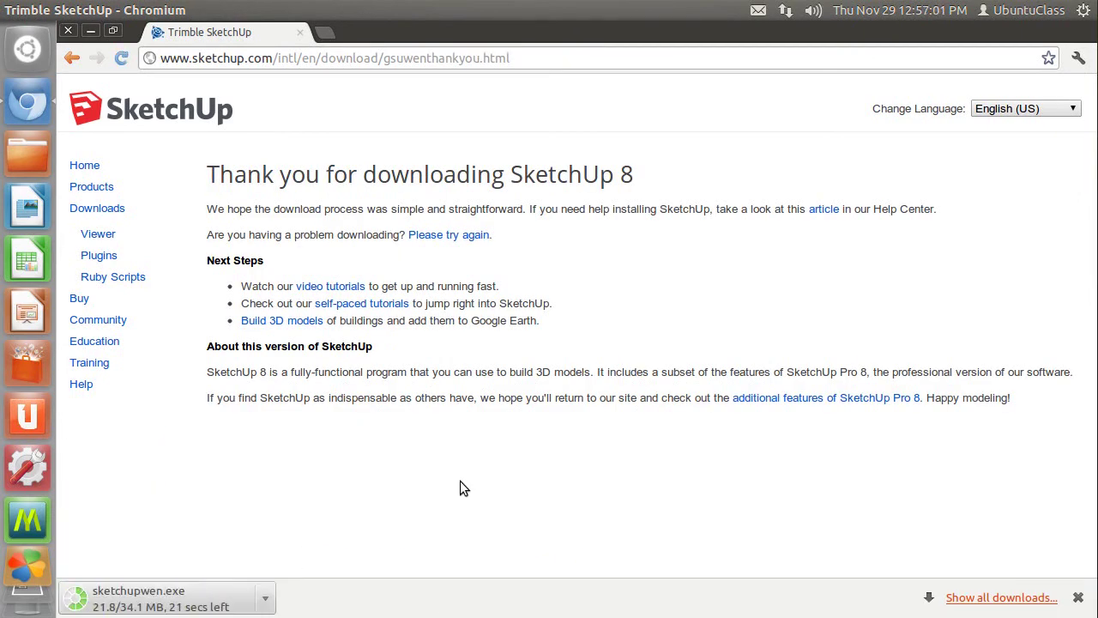
click(69, 32)
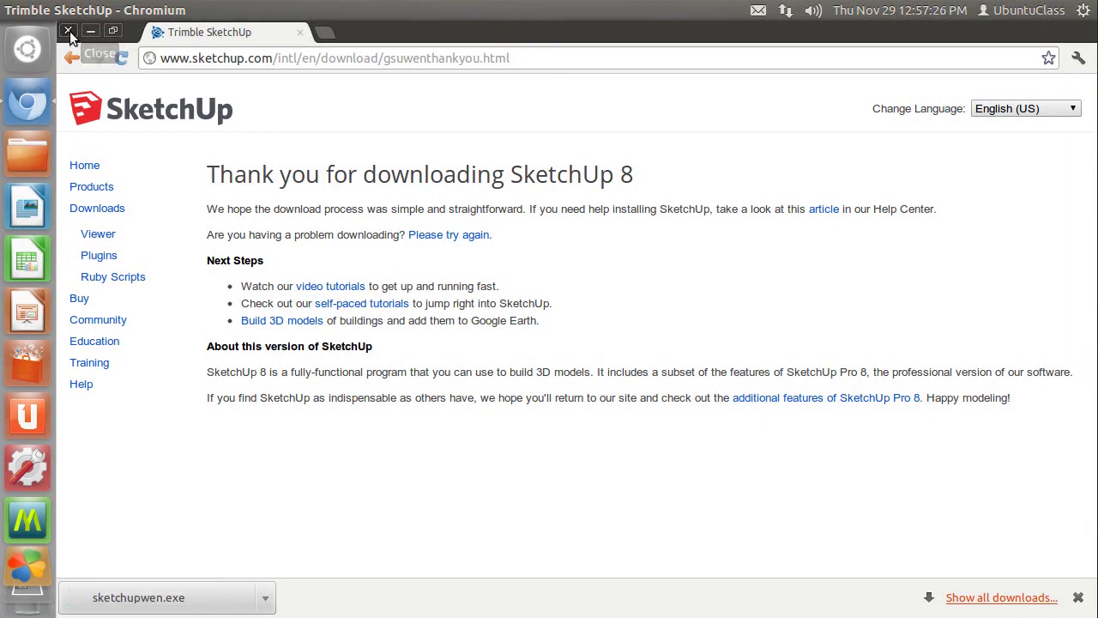
- Open PlayOnLinux, search its installable programs for "google s" and select Google SketchUp
click(28, 555)
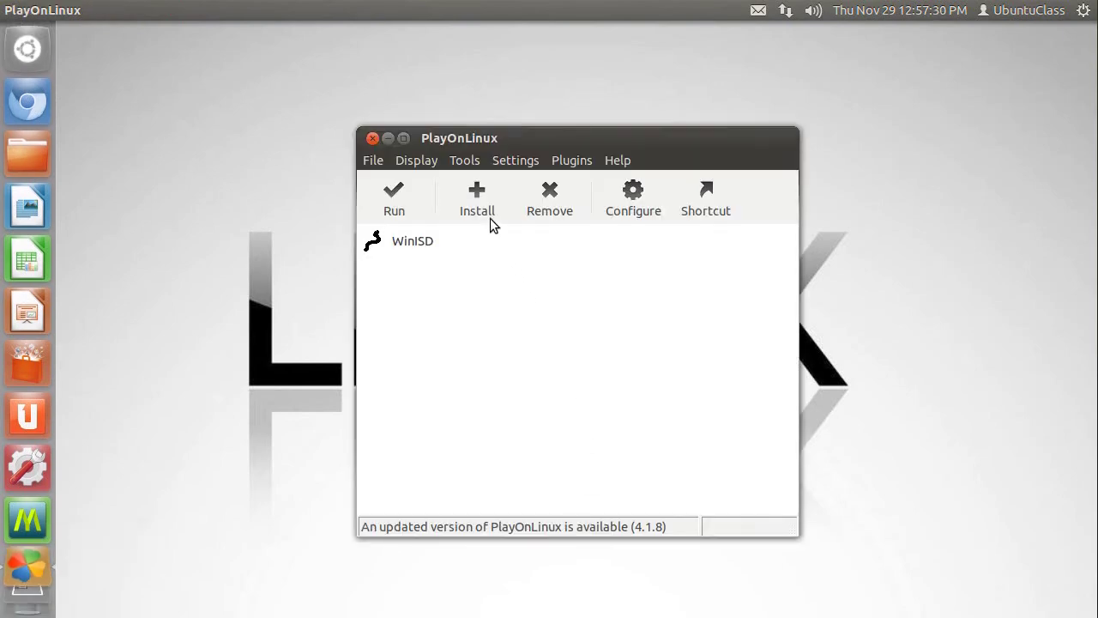
click(484, 208)
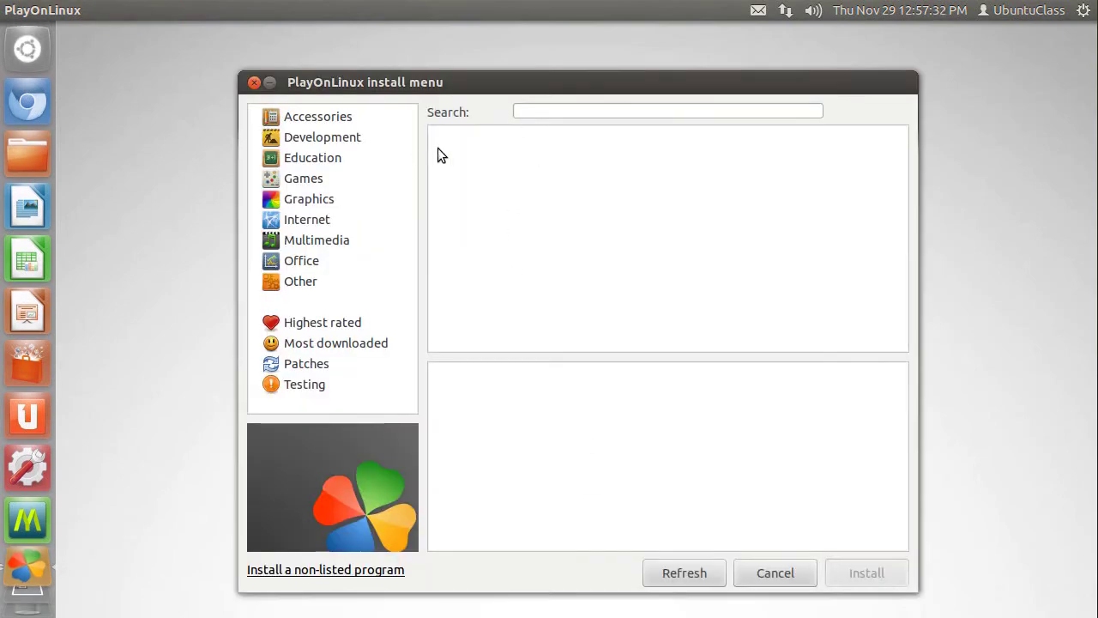
click(562, 110)
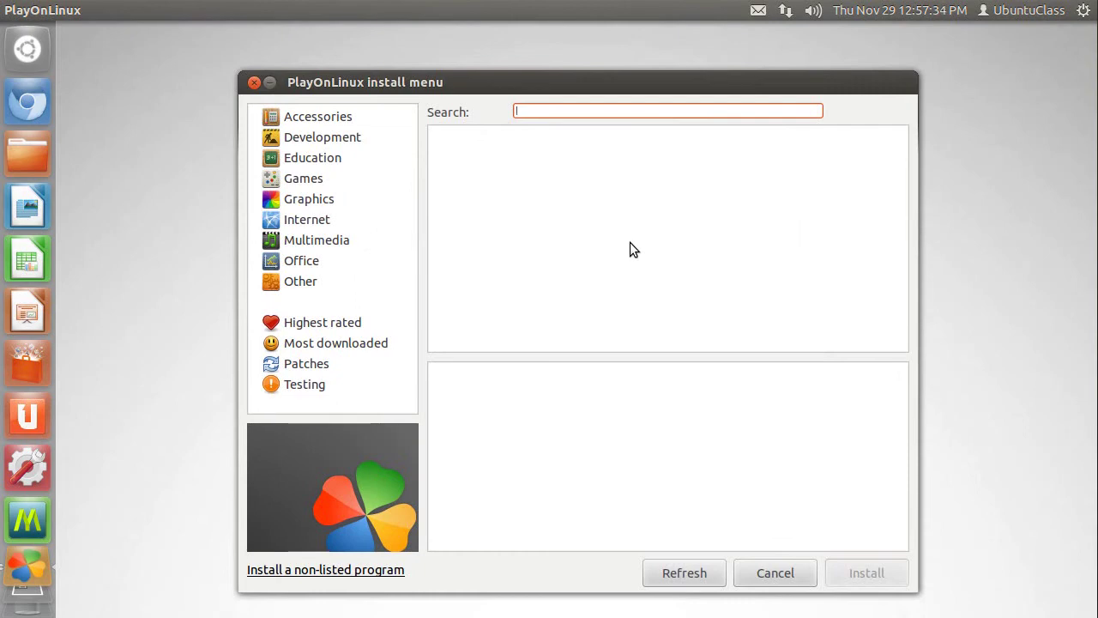
text(google)
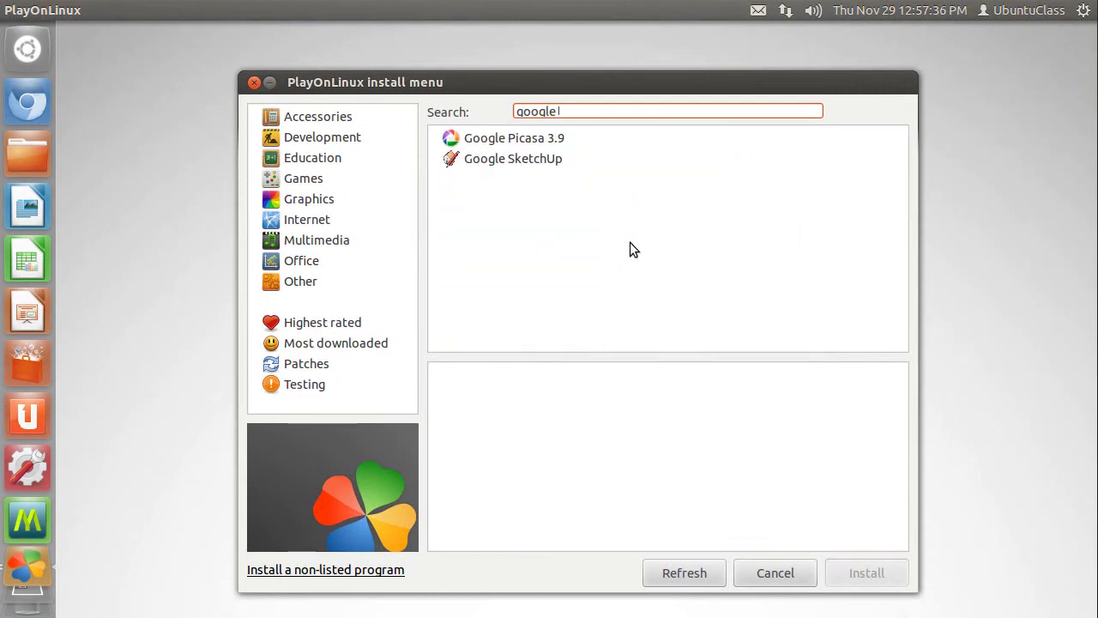
text( s)
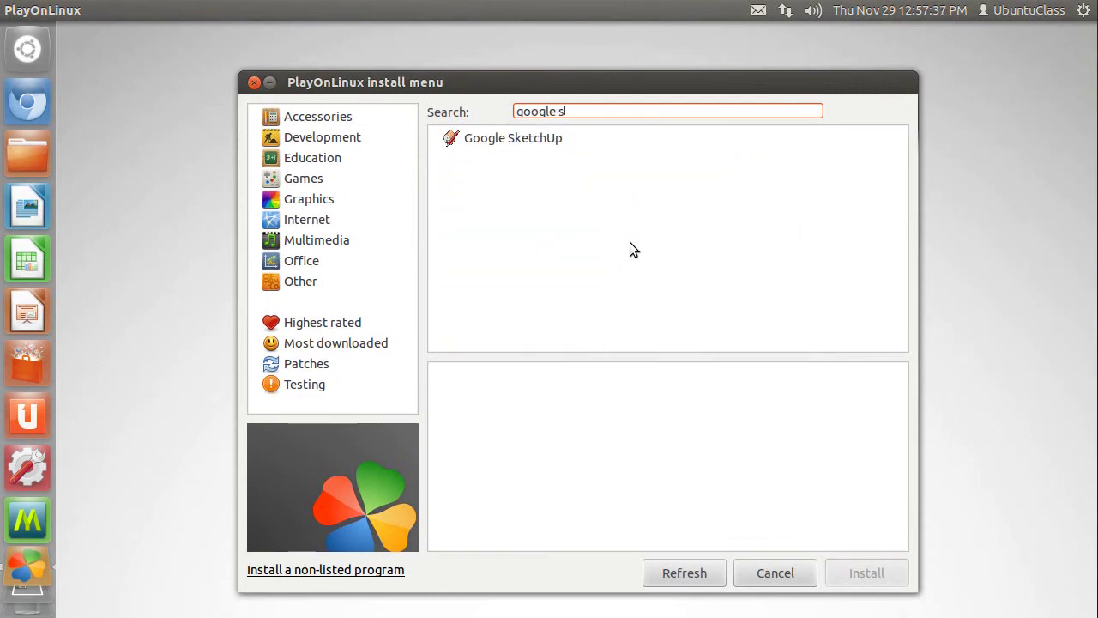
click(512, 137)
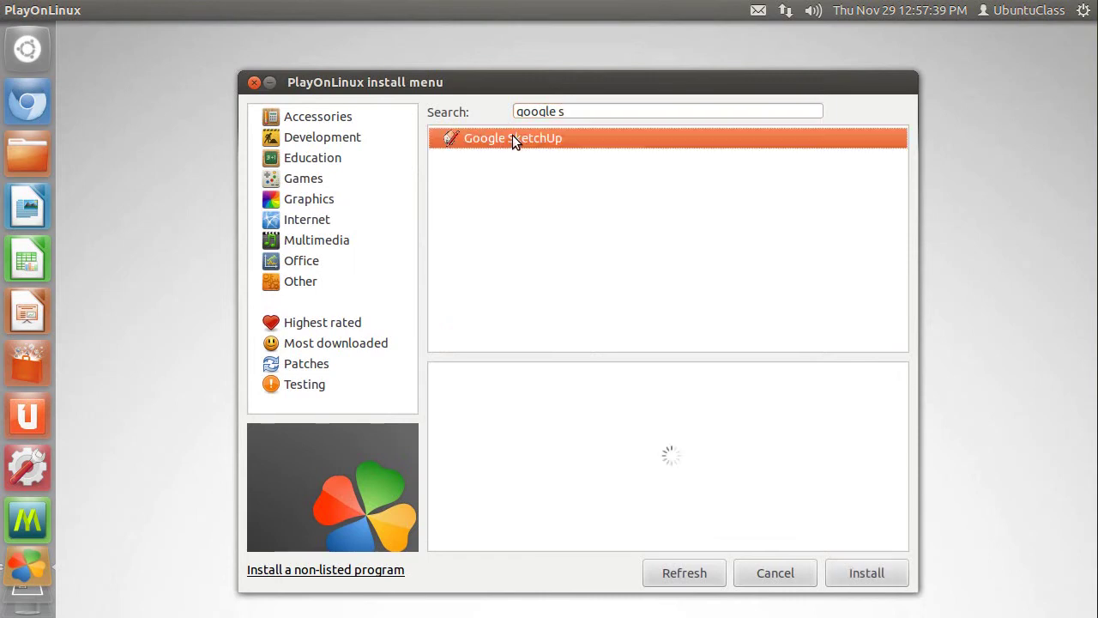
- Start the Google SketchUp installation wizard and agree to install the Wine Gecko package
click(888, 572)
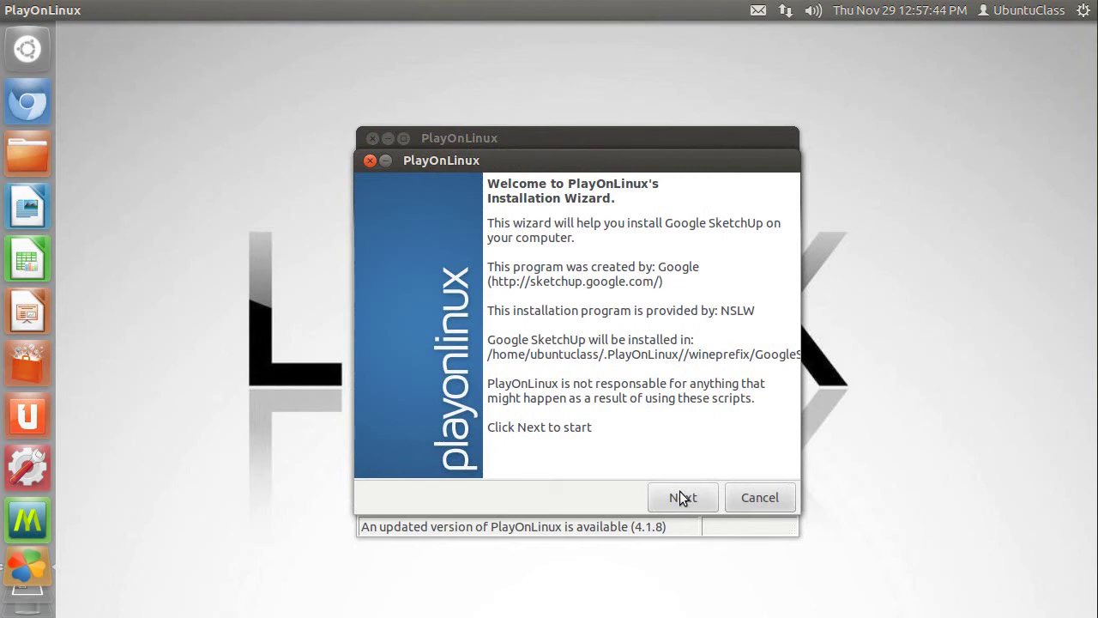
click(681, 491)
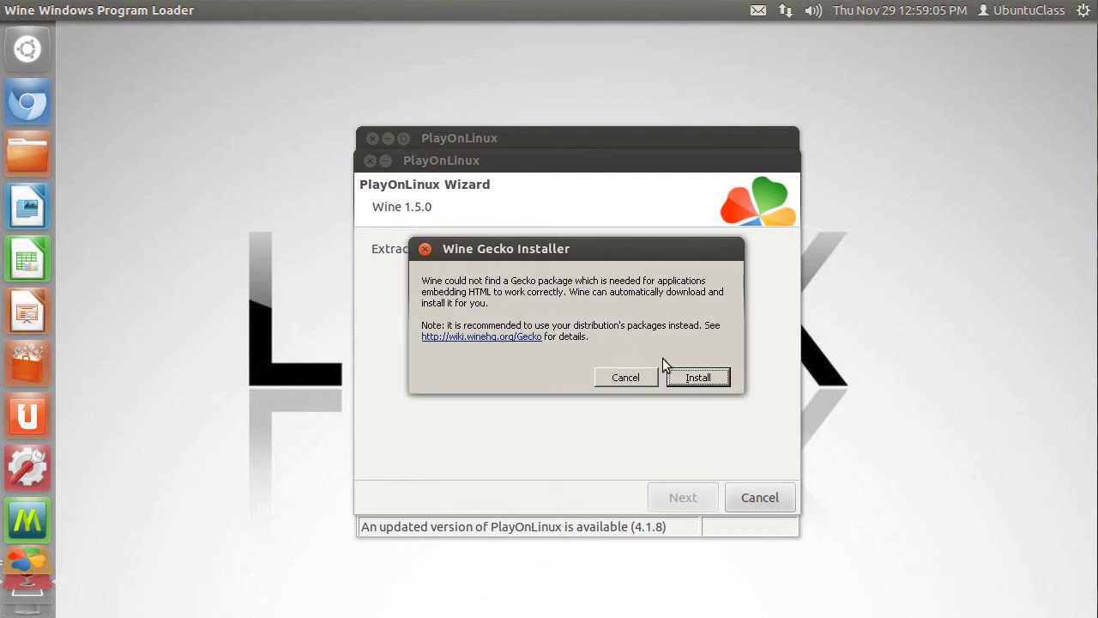
click(690, 377)
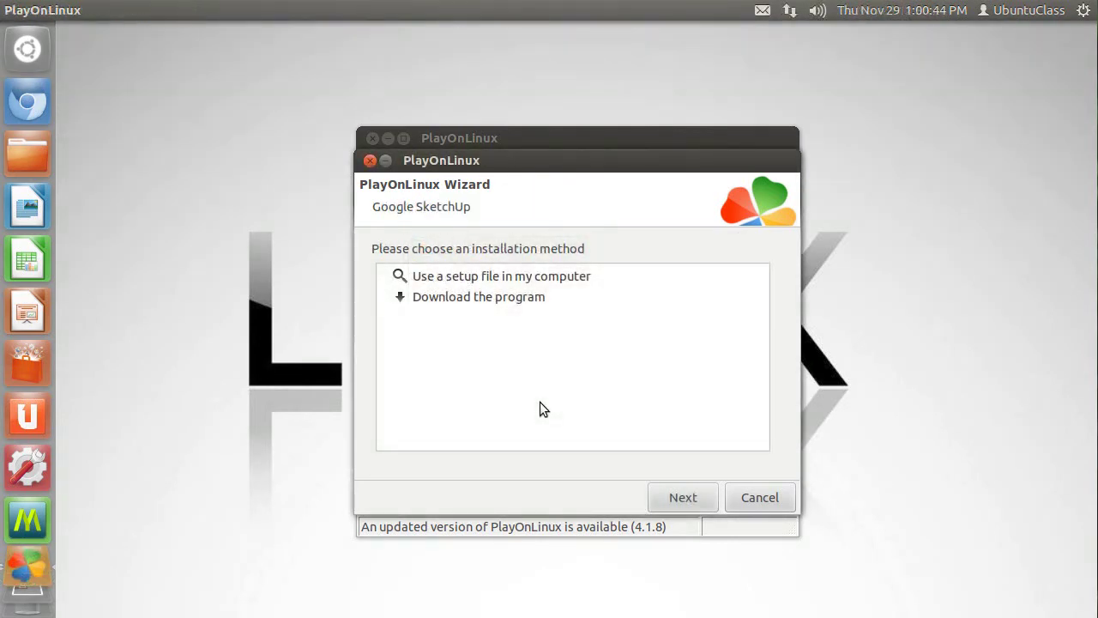
- Choose to use a setup file on the computer, and run sketchupwen.exe from the Downloads folder
click(448, 282)
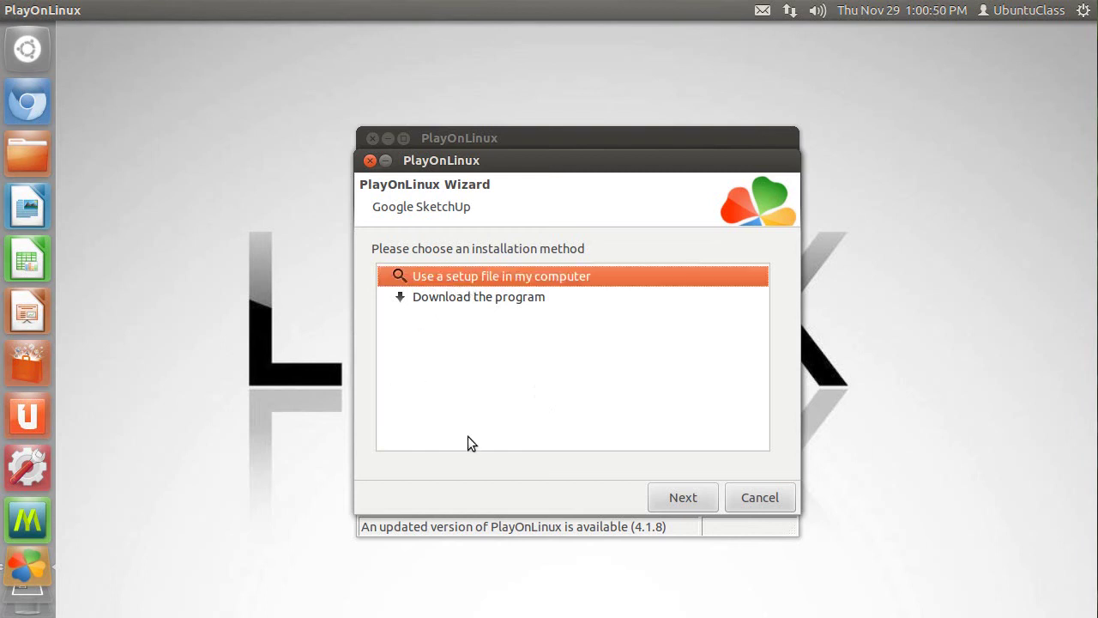
click(695, 495)
click(680, 271)
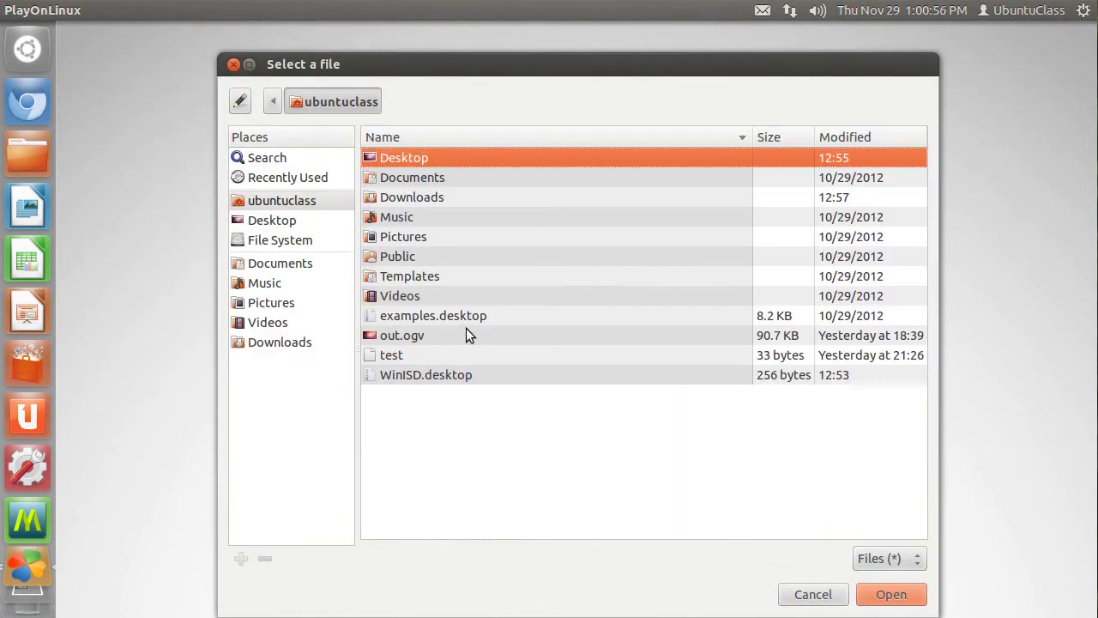
double_click(405, 197)
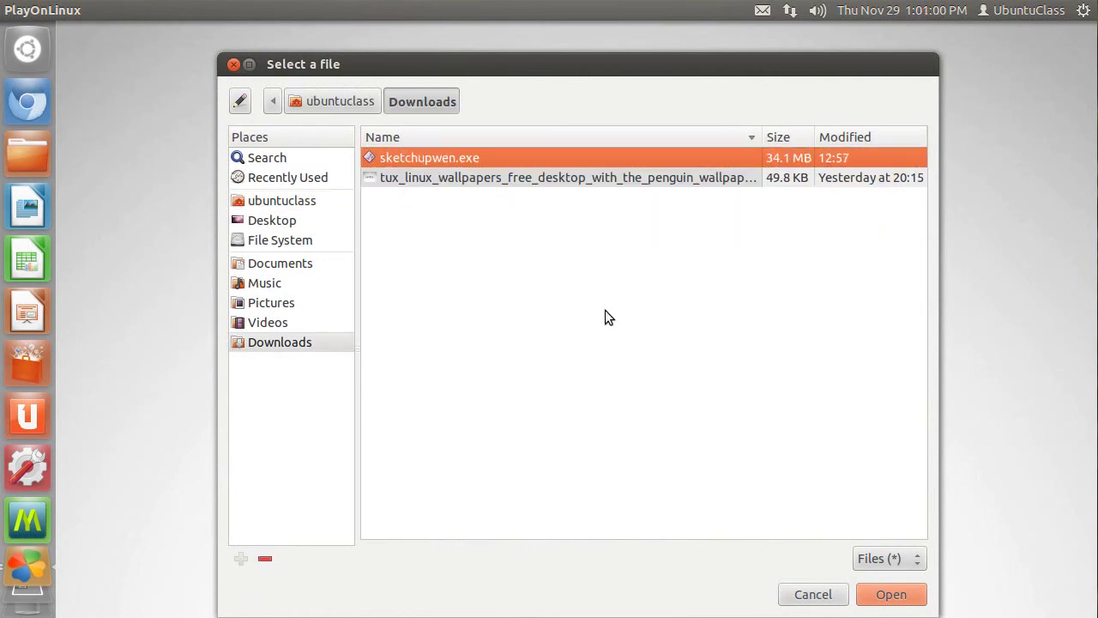
click(887, 594)
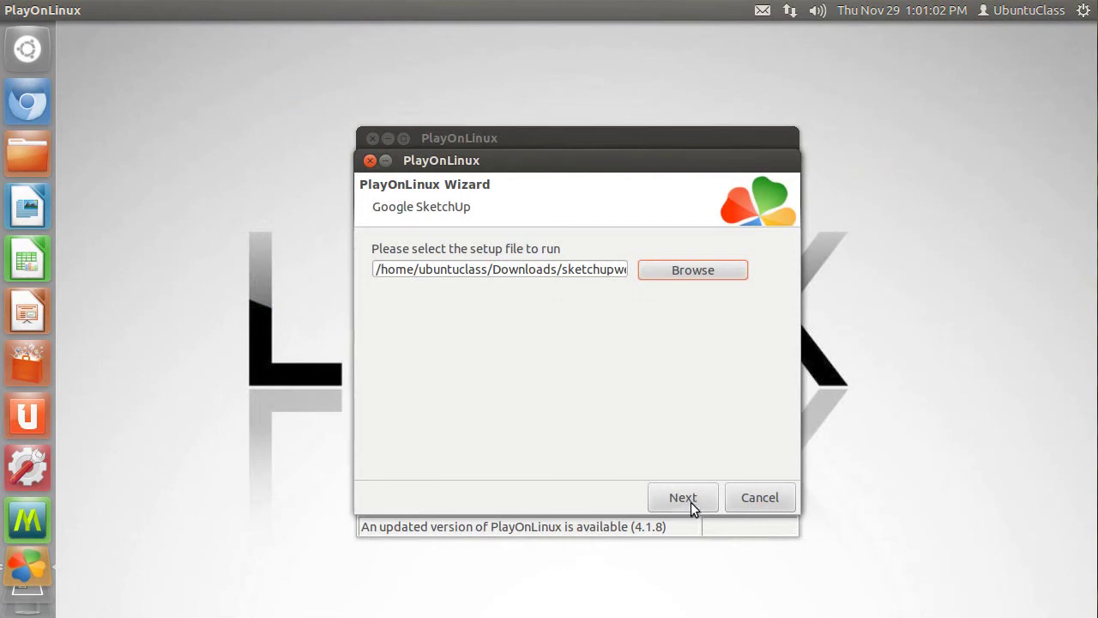
click(689, 497)
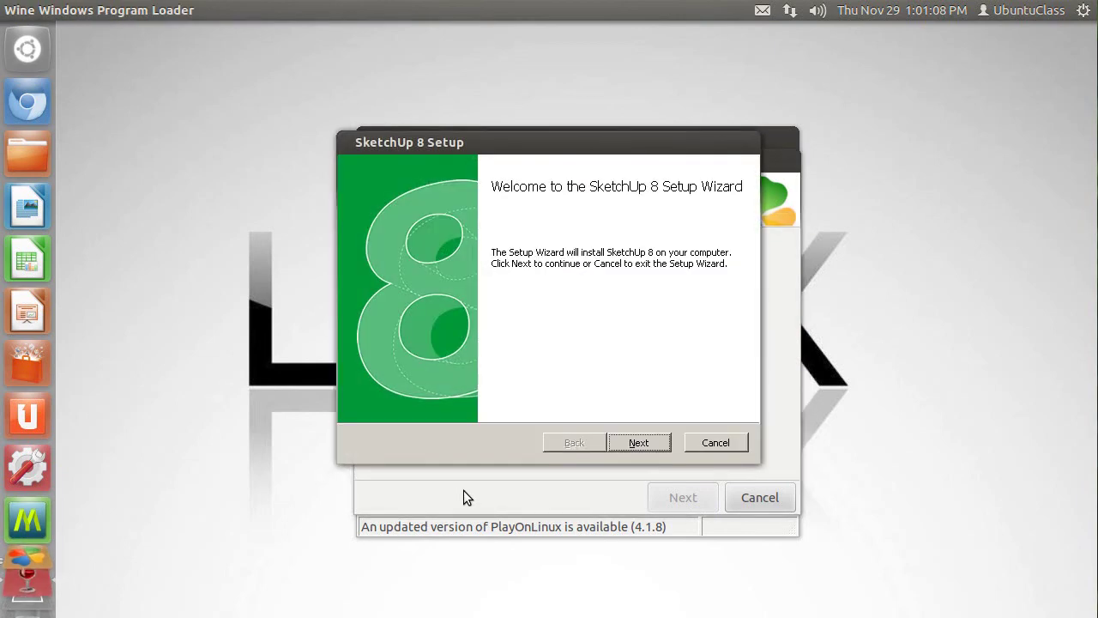
- Go through the SketchUp 8 setup, keeping the destination folder C:\Program Files\Google\Google SketchUp 8\, and start the installation
click(648, 440)
click(397, 400)
click(657, 442)
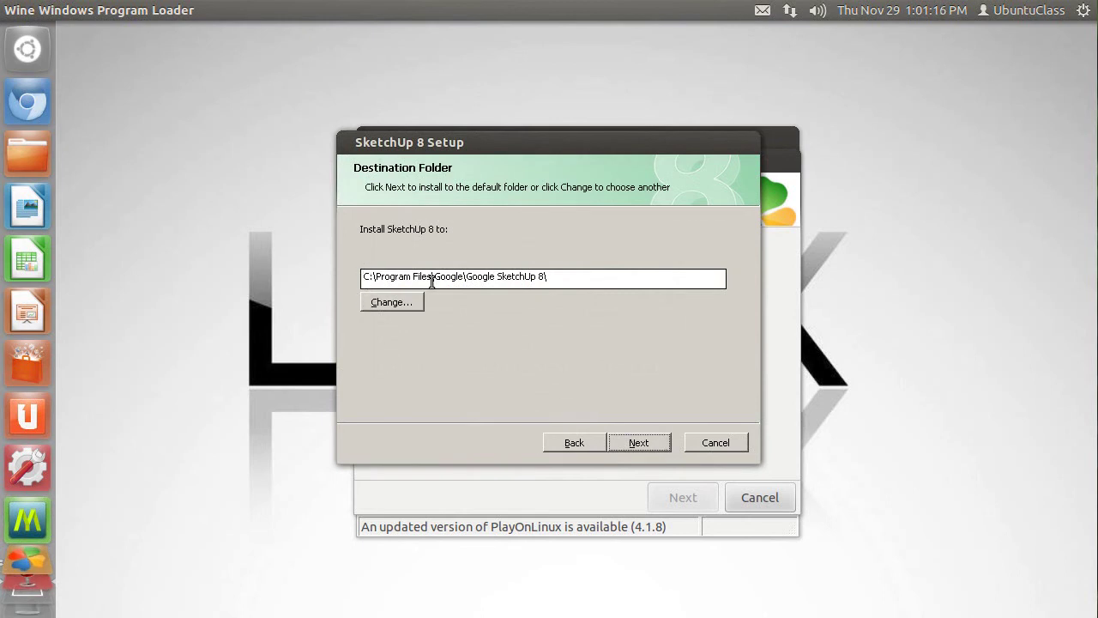
drag(429, 278, 561, 281)
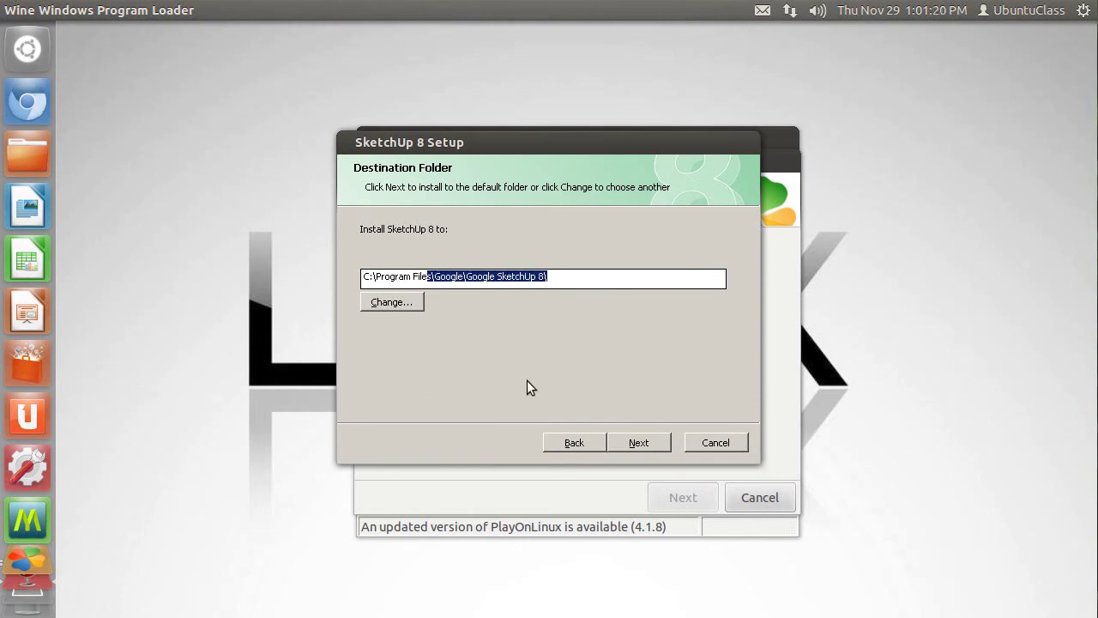
click(662, 441)
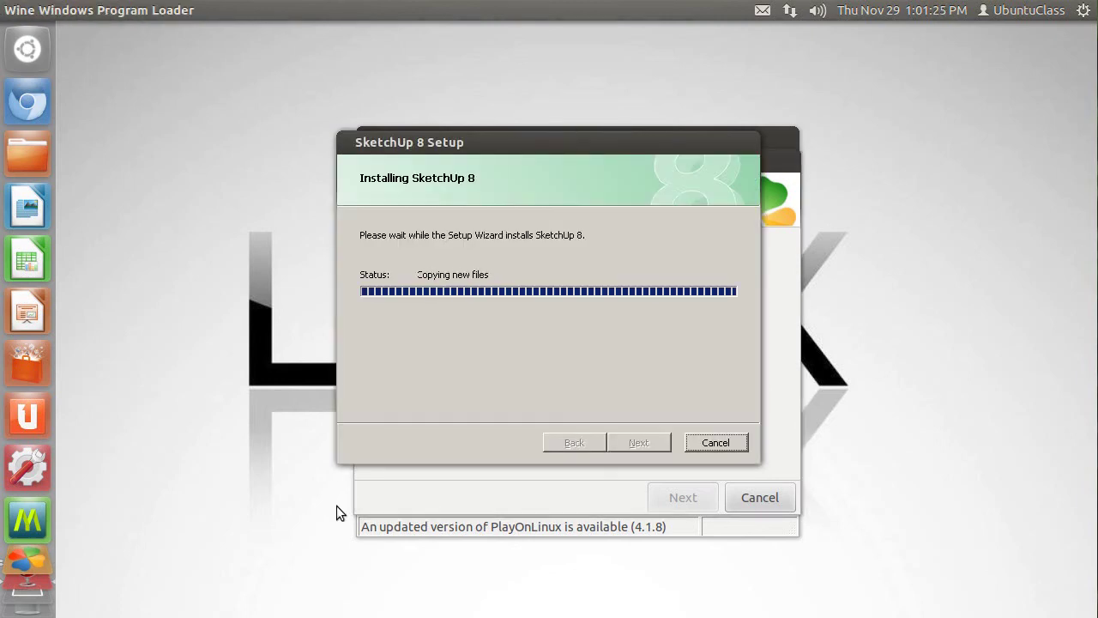
- Finish the SketchUp 8 setup and the PlayOnLinux wizard, and move the SketchUp 8.lnk file from the desktop to the trash
click(669, 439)
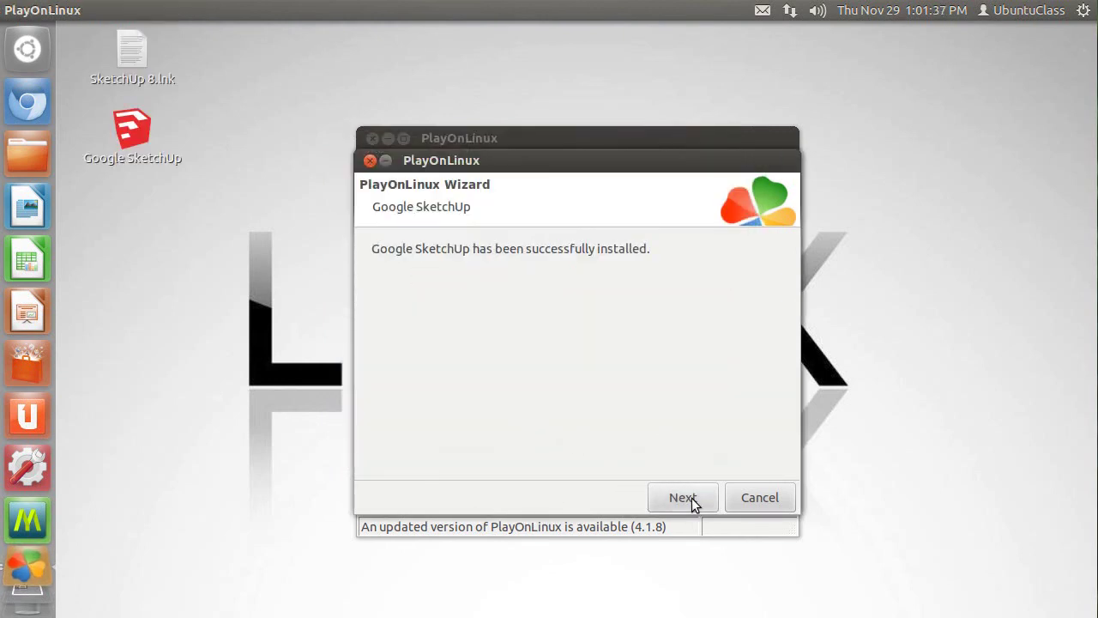
click(692, 502)
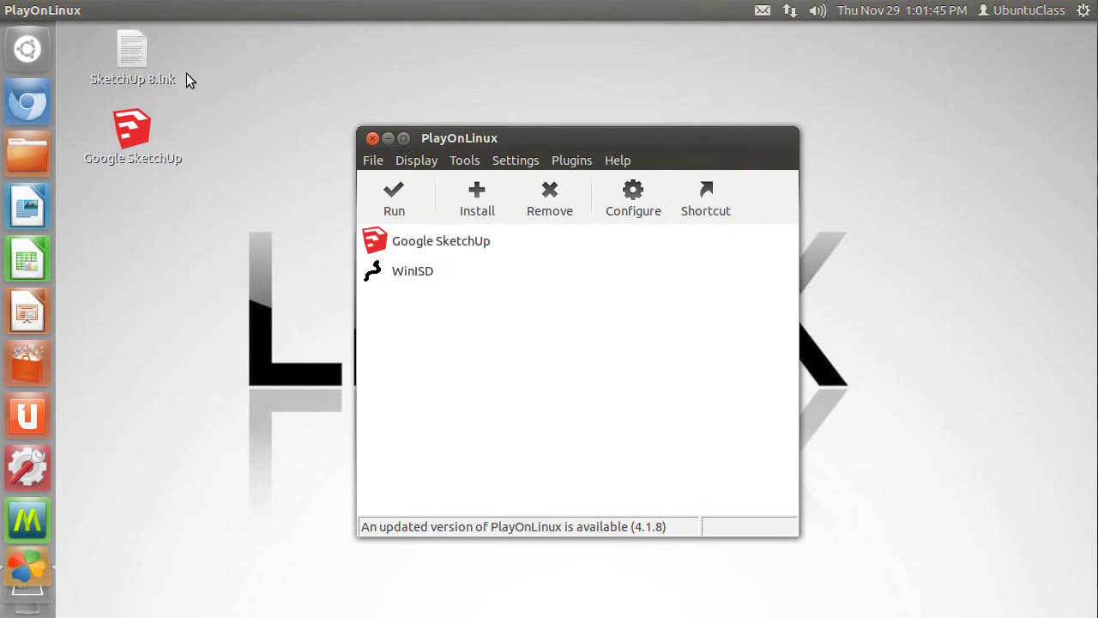
click(138, 58)
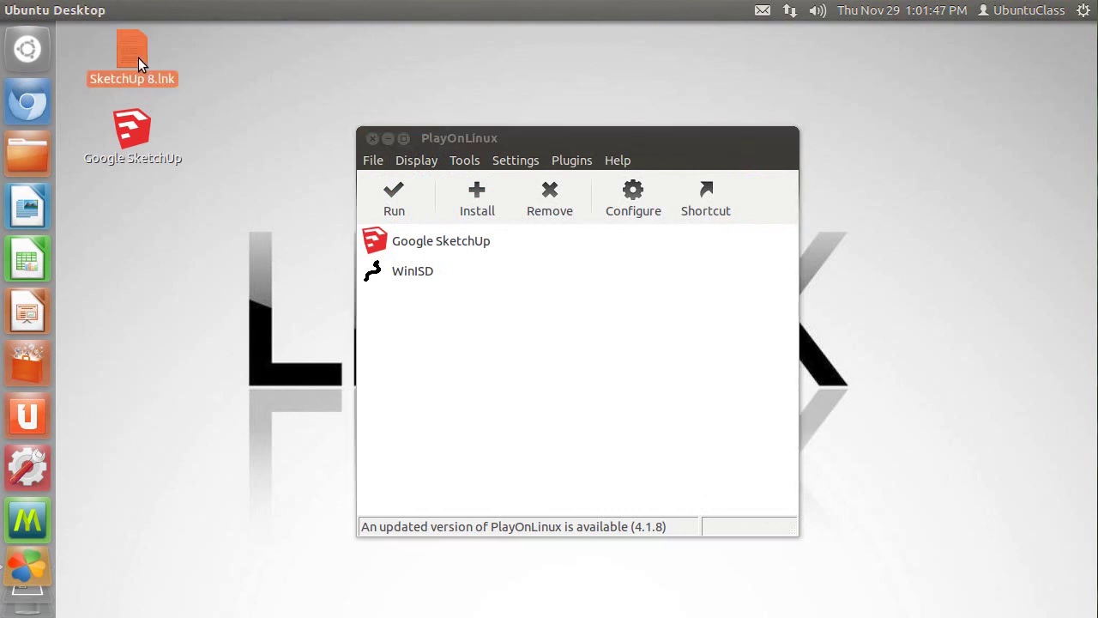
right_click(138, 58)
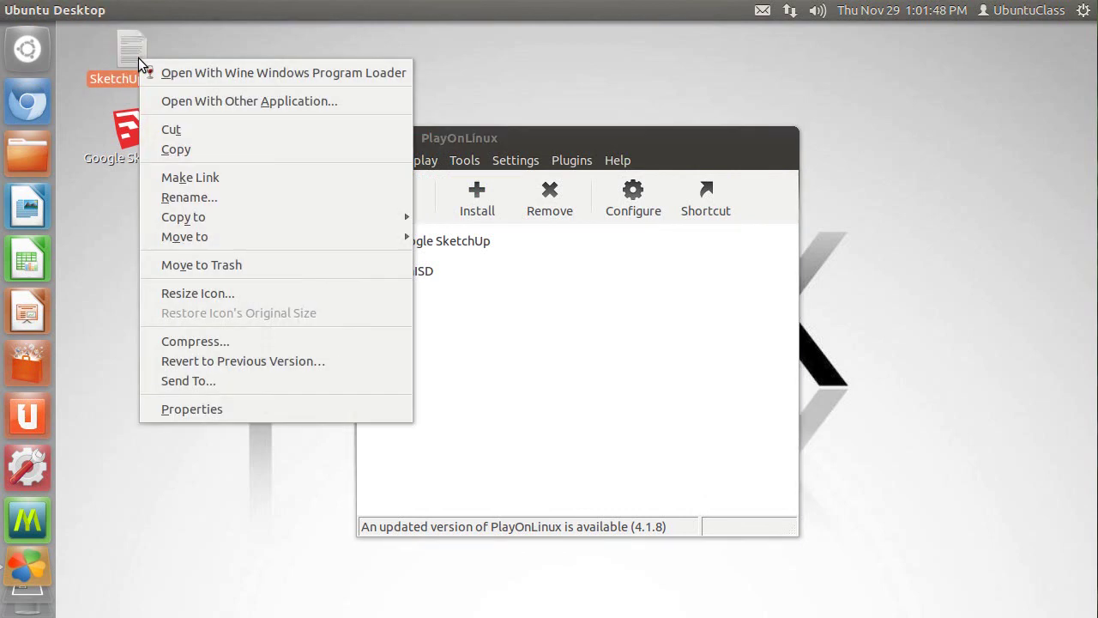
click(260, 267)
- Launch Google SketchUp from its desktop shortcut and proceed from the welcome window to the default template selection
click(140, 138)
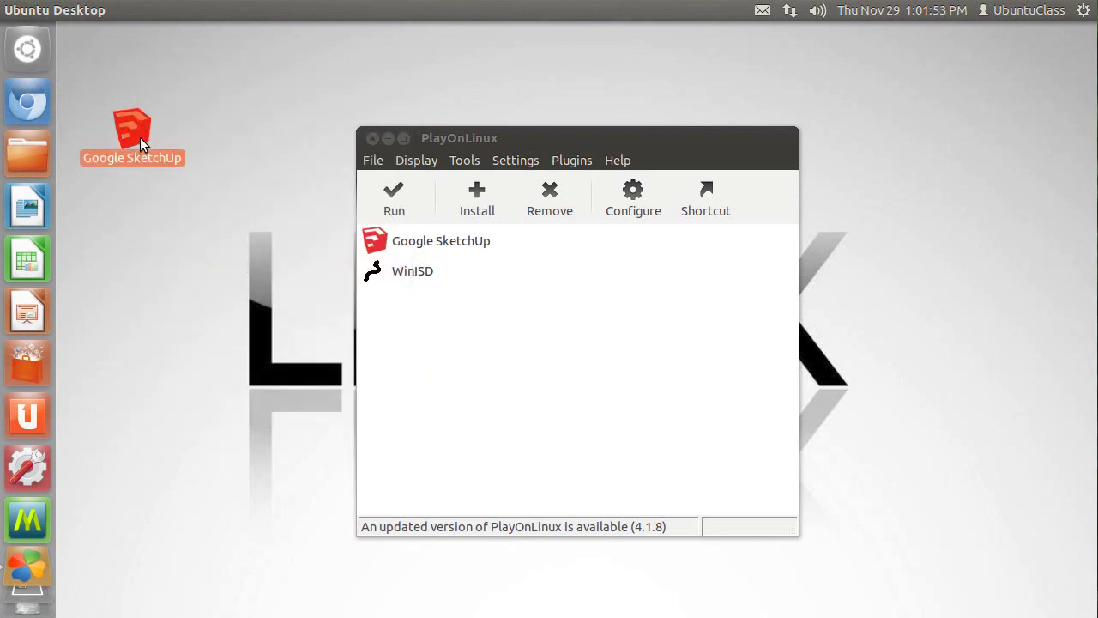
click(445, 244)
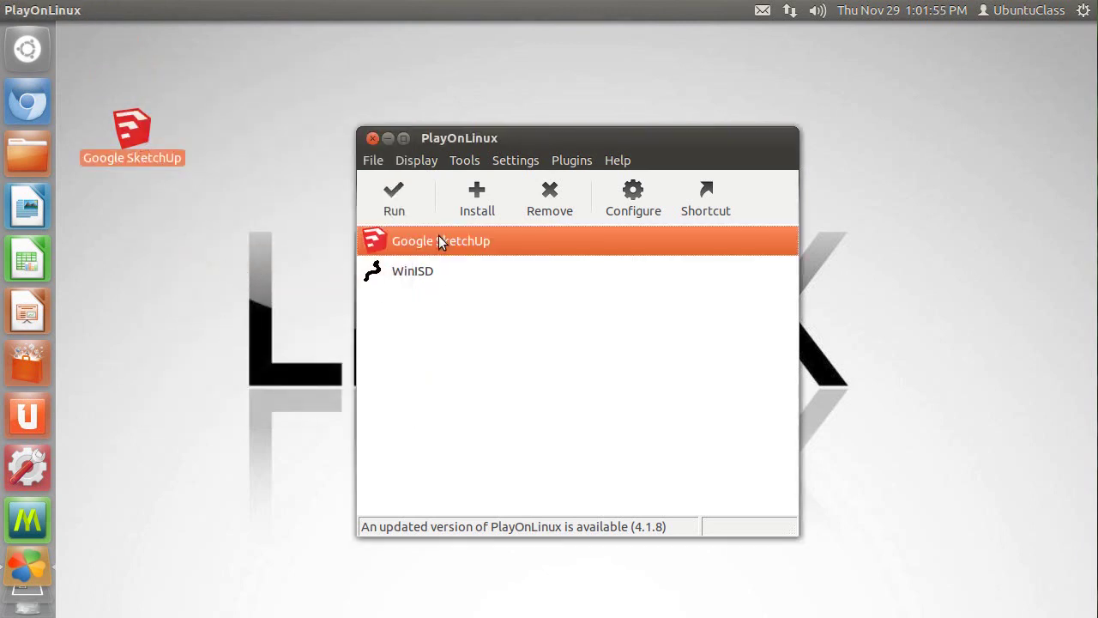
click(123, 131)
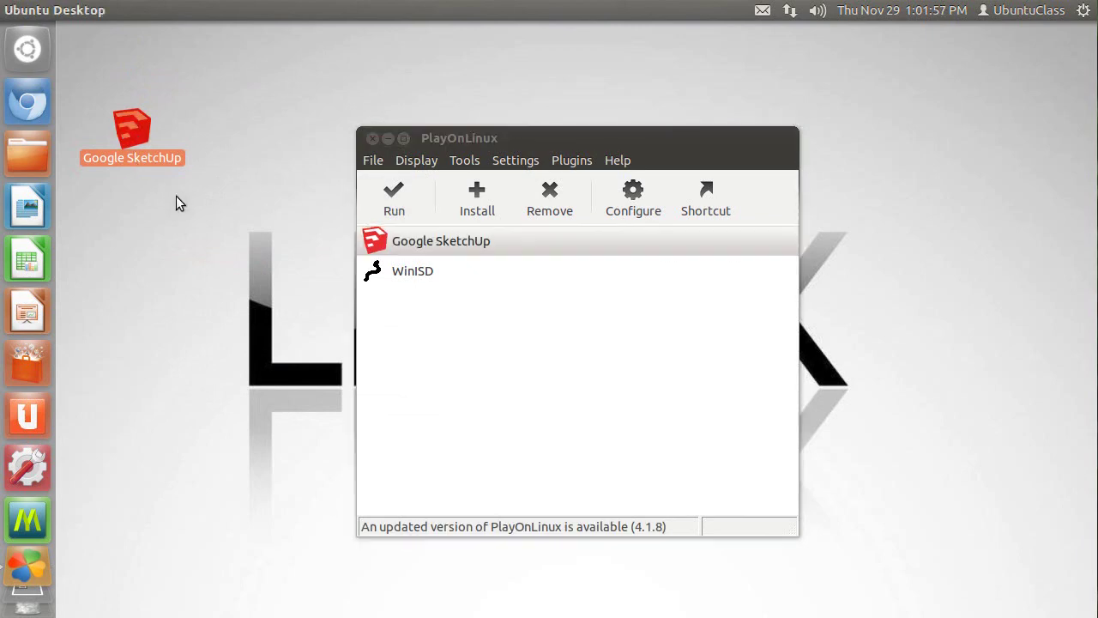
click(175, 200)
click(133, 128)
double_click(132, 125)
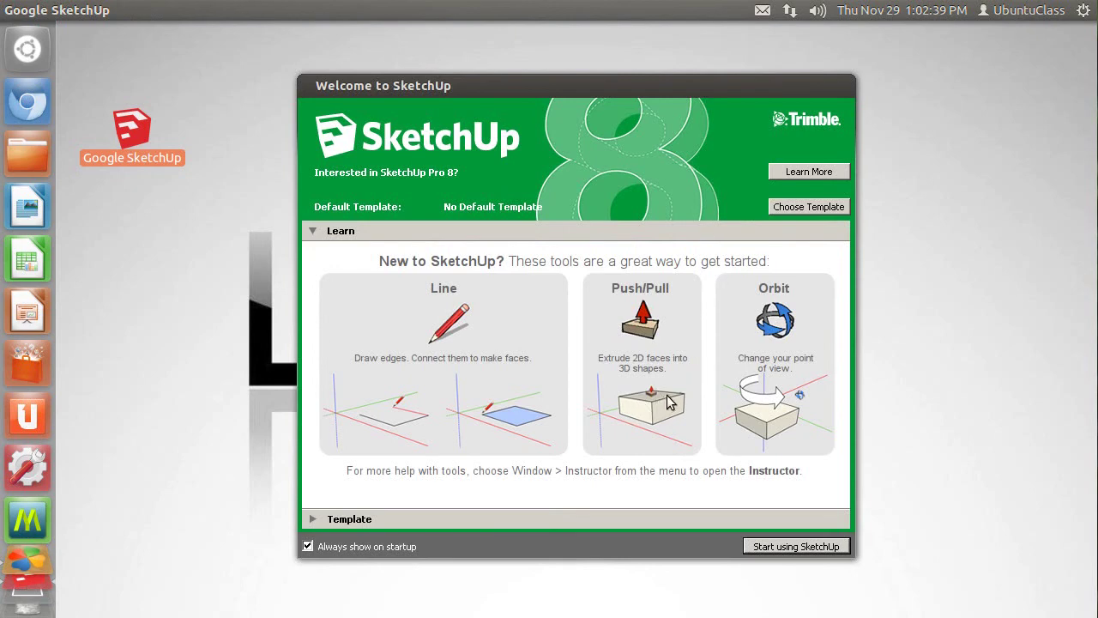
click(784, 546)
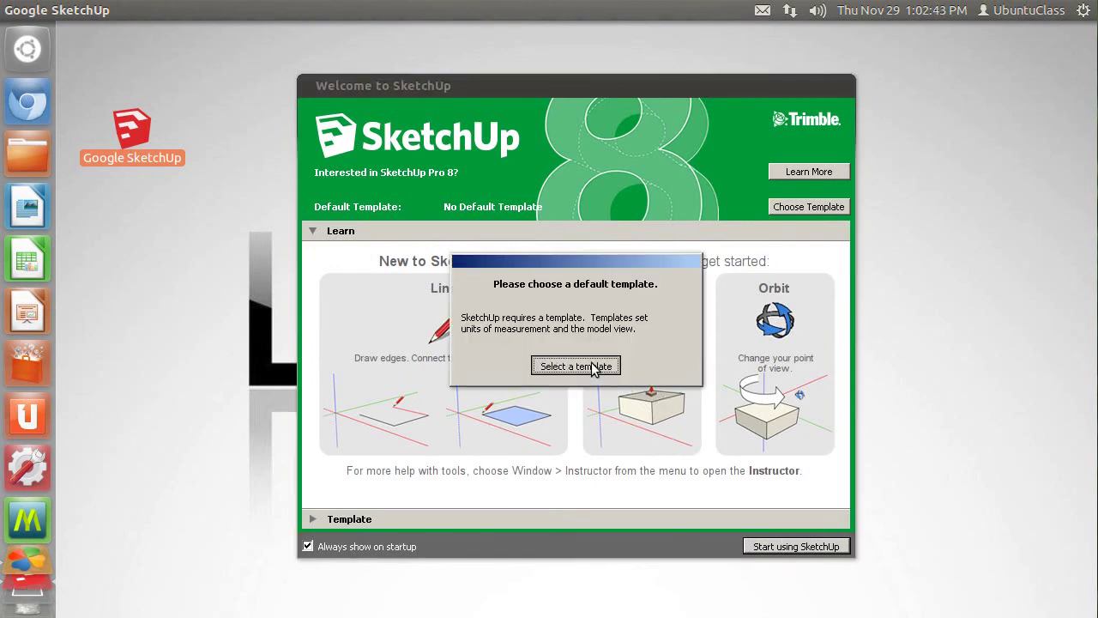
click(590, 366)
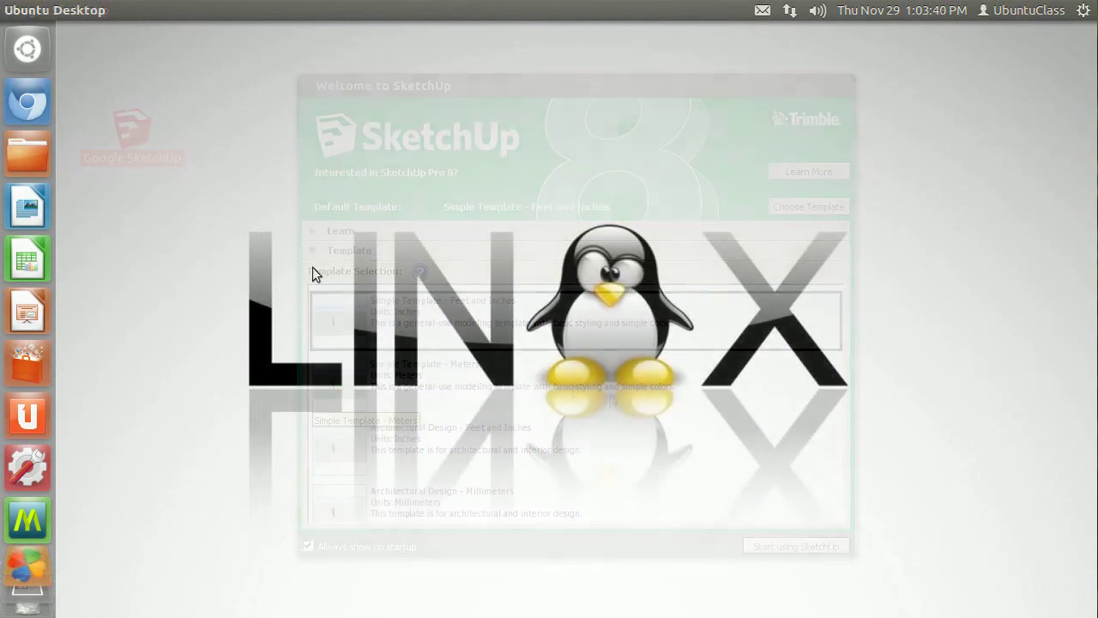